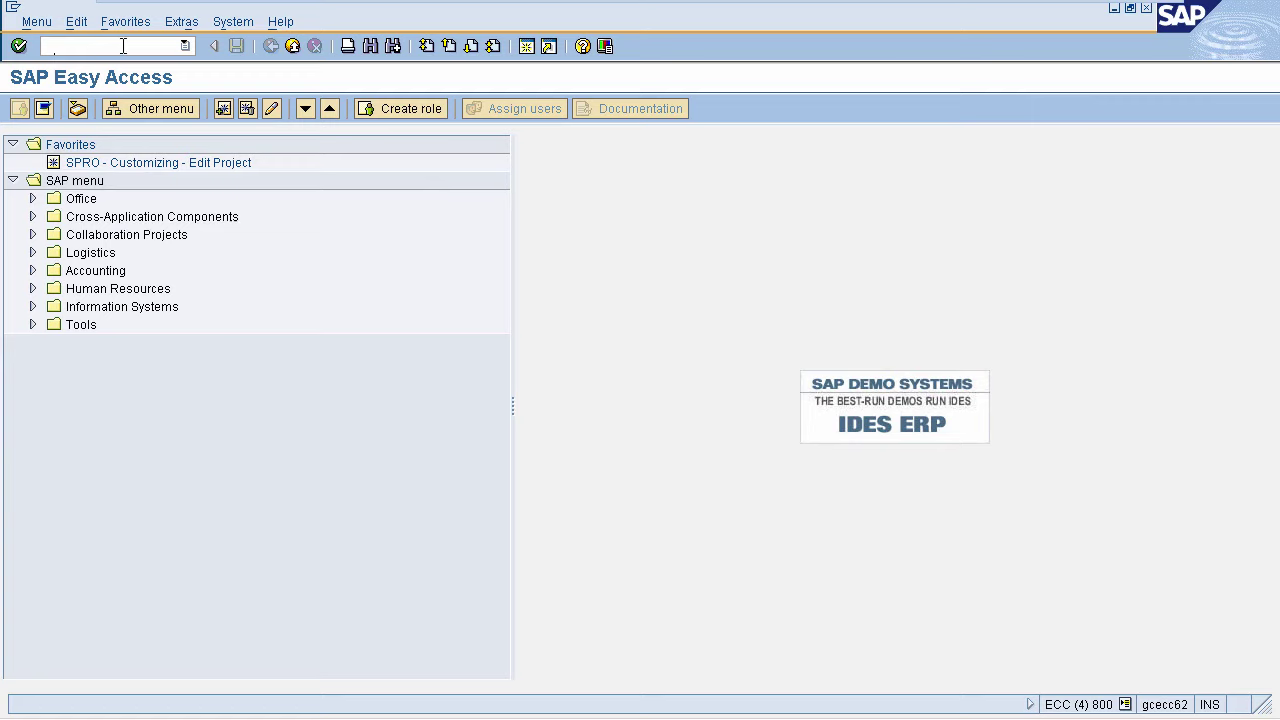
Open the Create Transfer Requirement screen (LB01) for warehouse 001.
text(lb01)
key(Return)
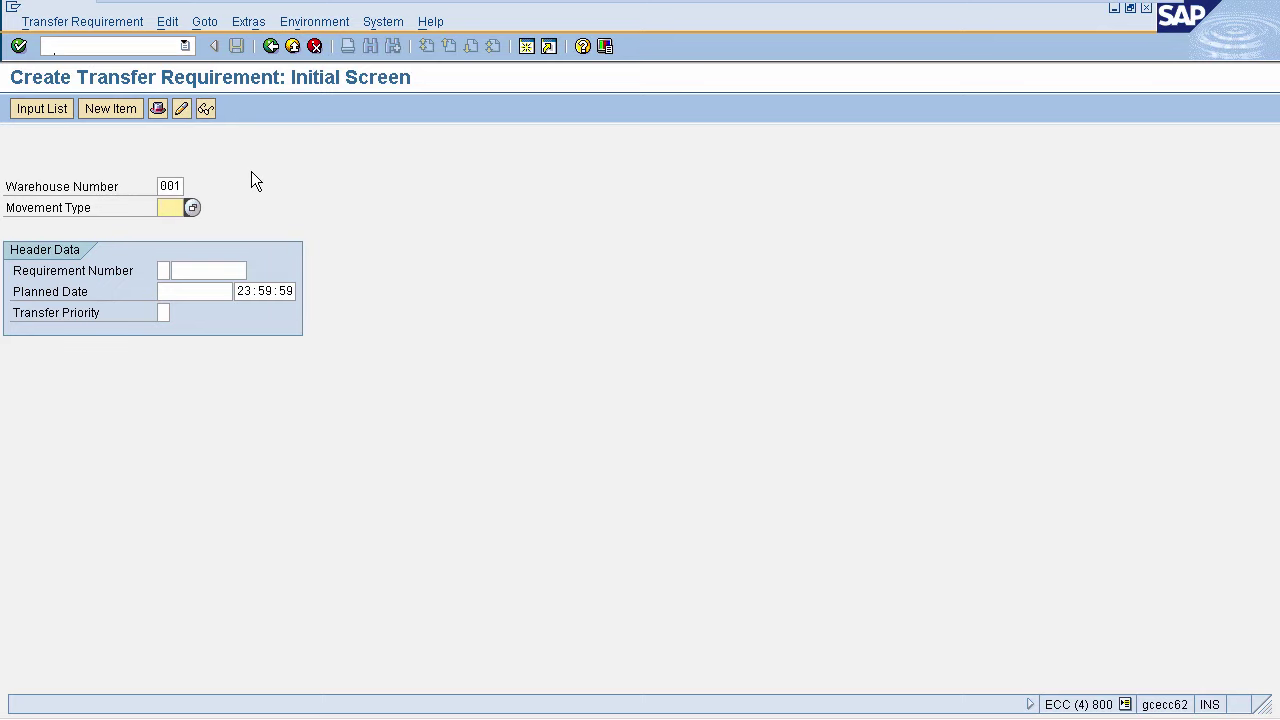
click(168, 187)
click(175, 206)
click(206, 267)
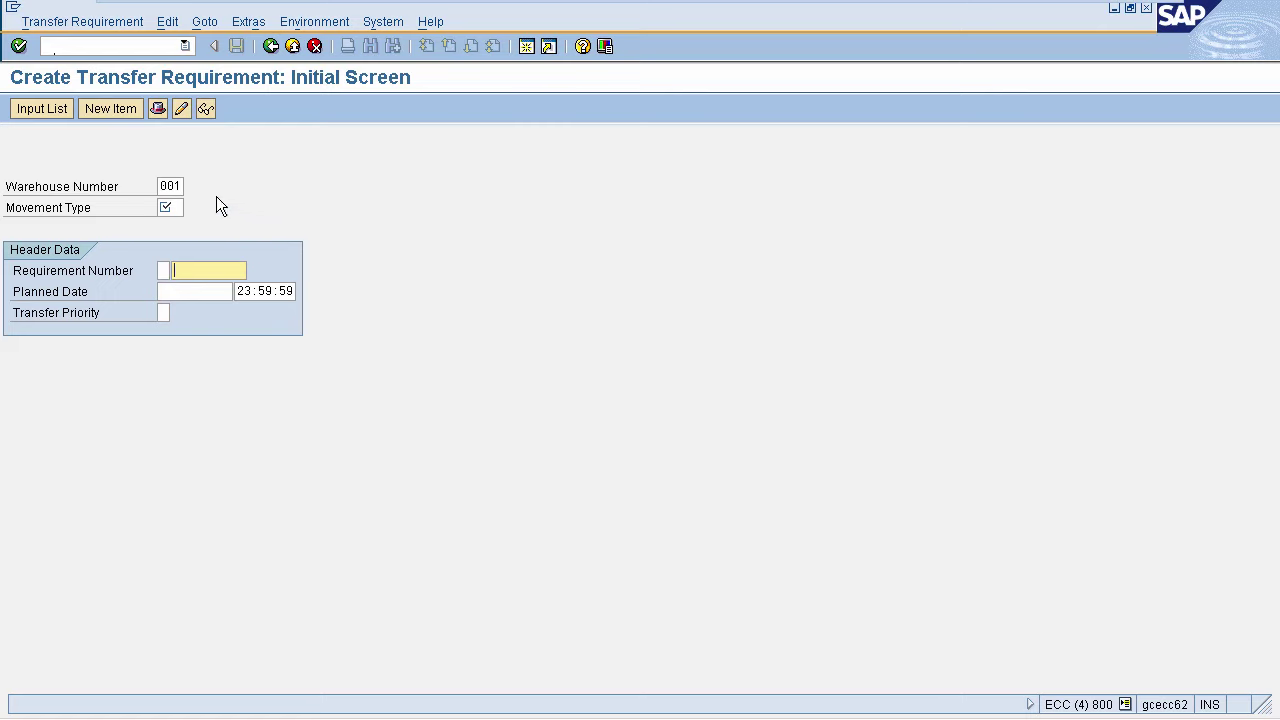
Choose movement type 201 and requirement number 34567 to bring up the item list.
click(177, 206)
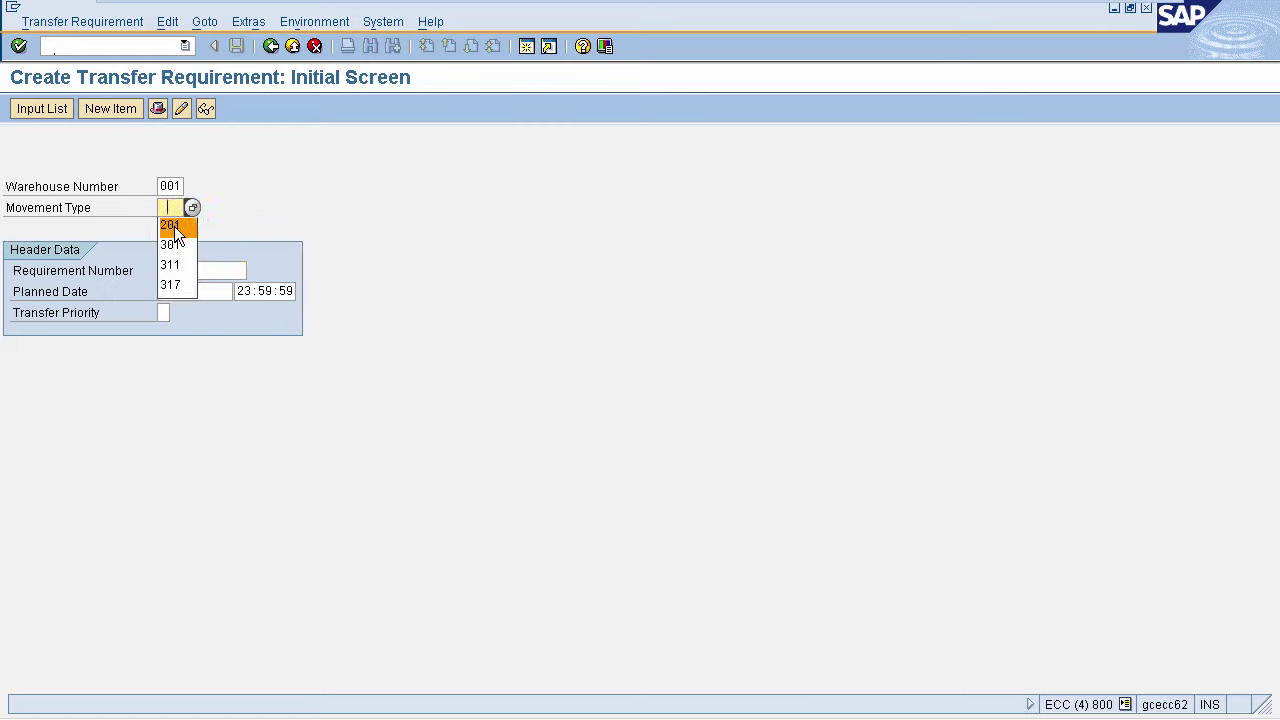
click(175, 228)
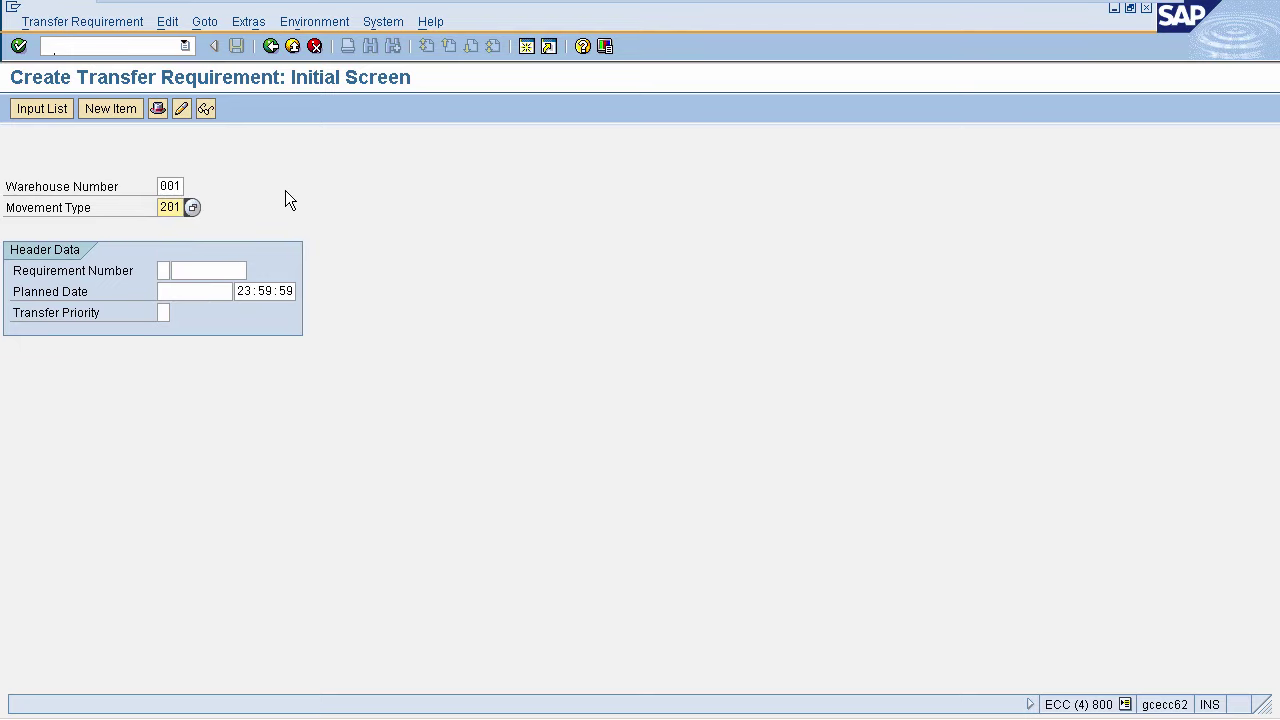
click(213, 272)
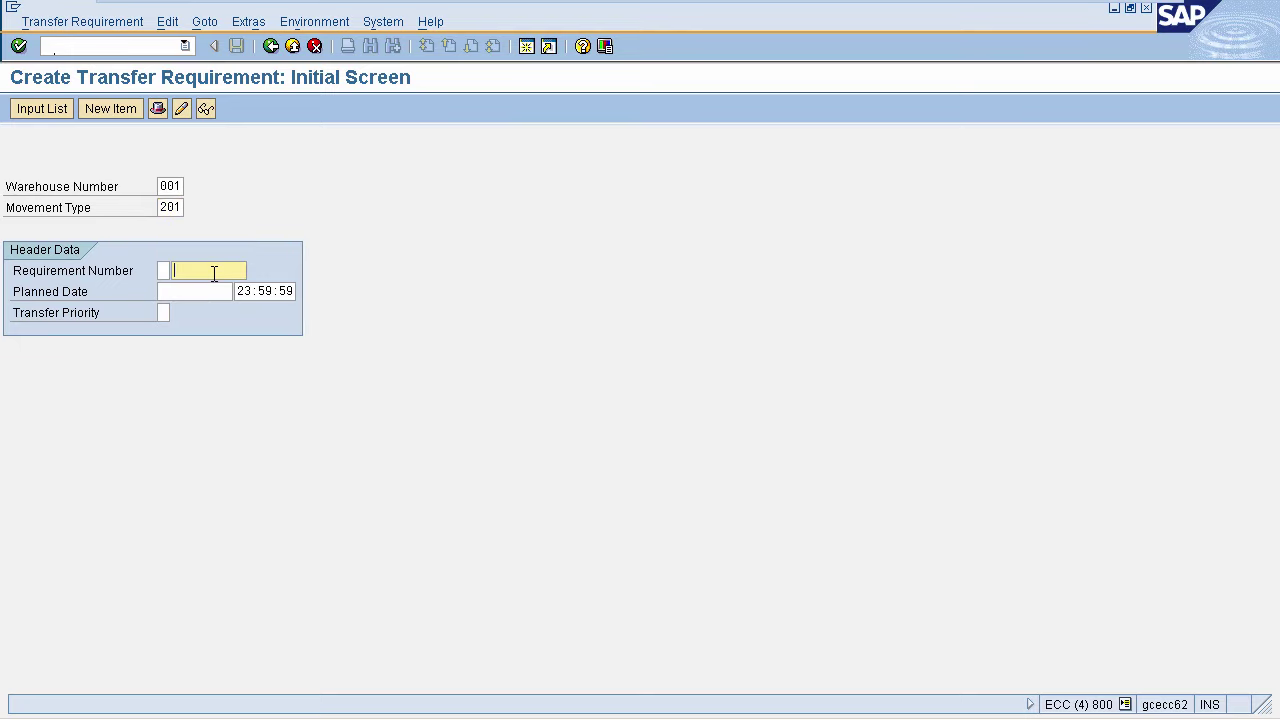
text(34567)
key(Return)
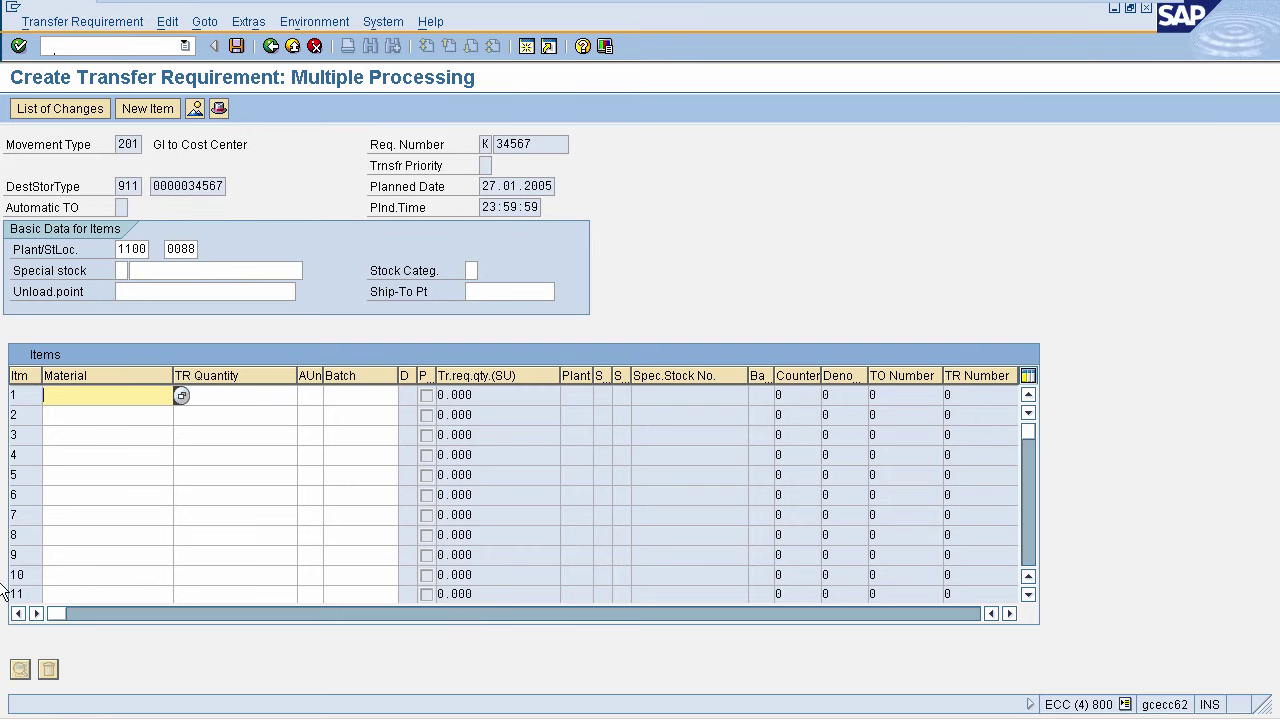
Check the destination bin 000034567, plant 1100 and storage location 0088 in the header.
click(130, 186)
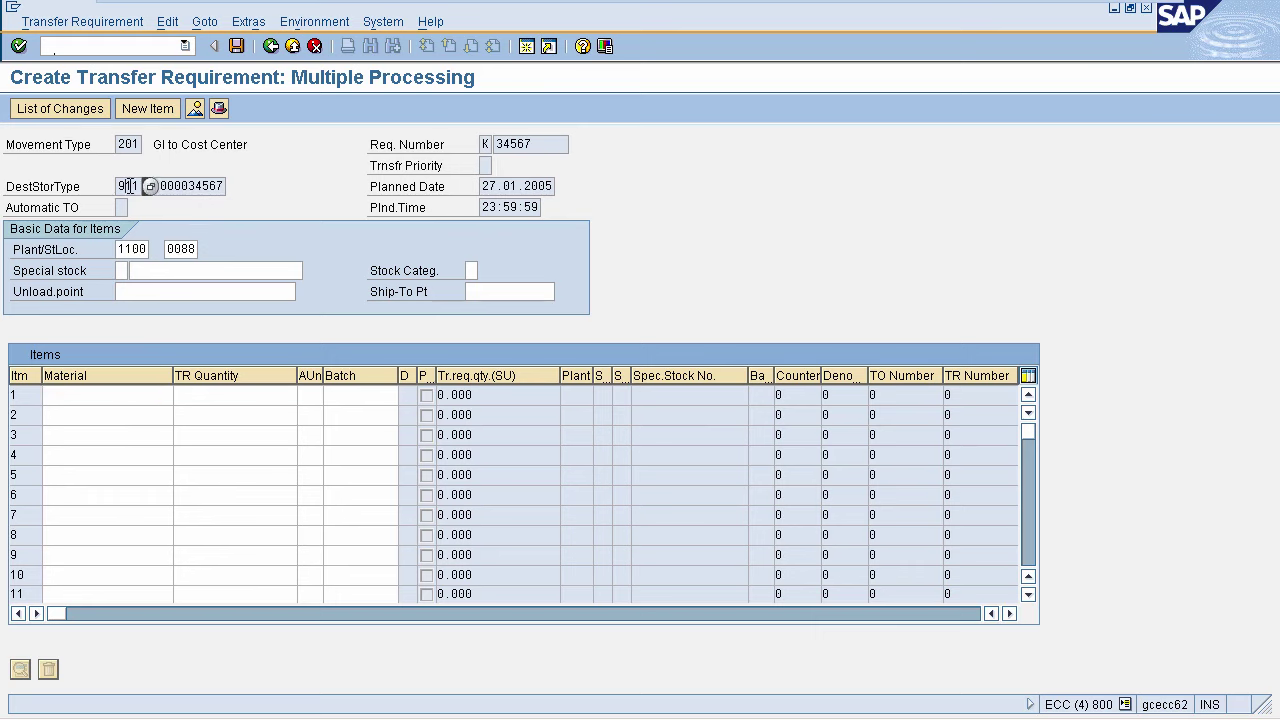
click(199, 185)
click(142, 248)
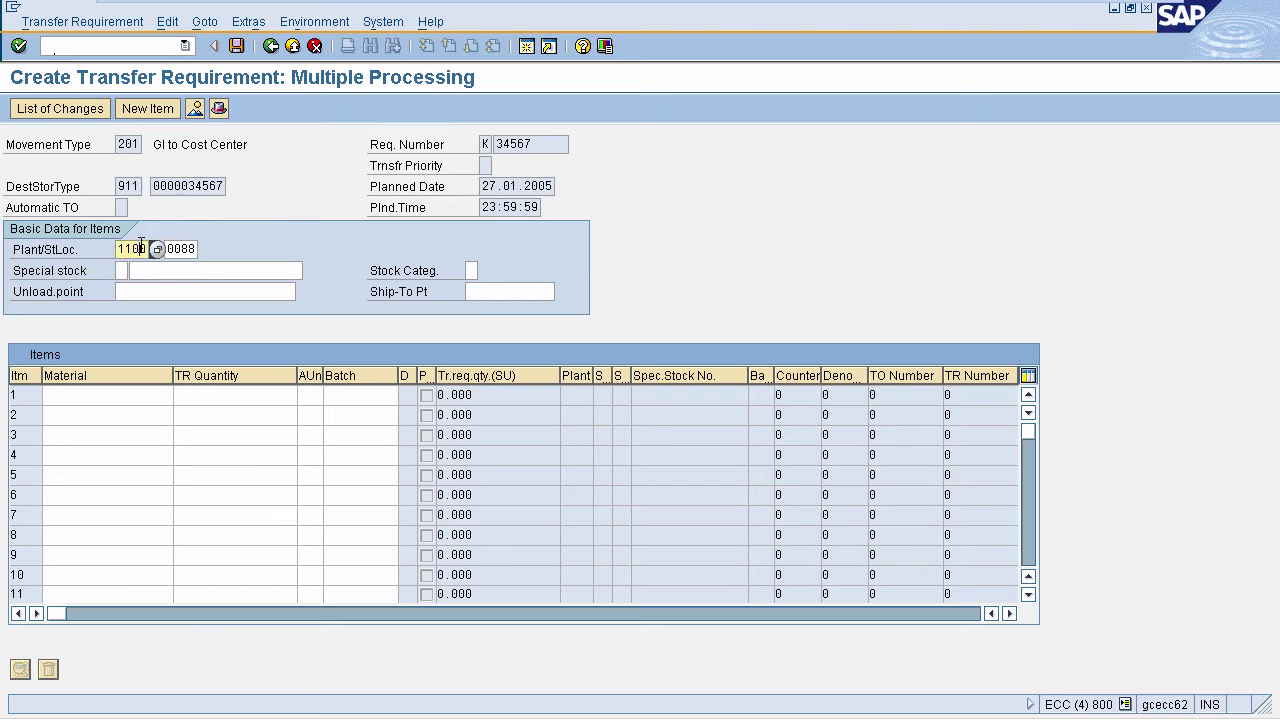
click(189, 248)
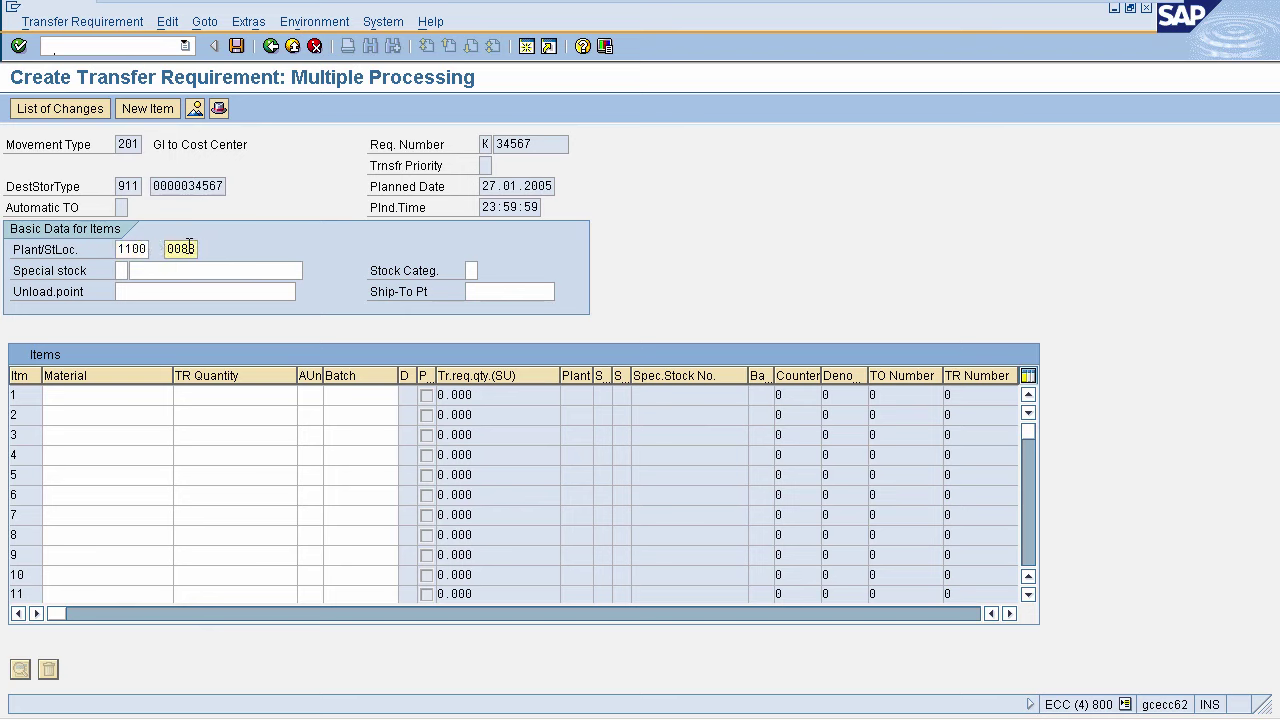
click(83, 394)
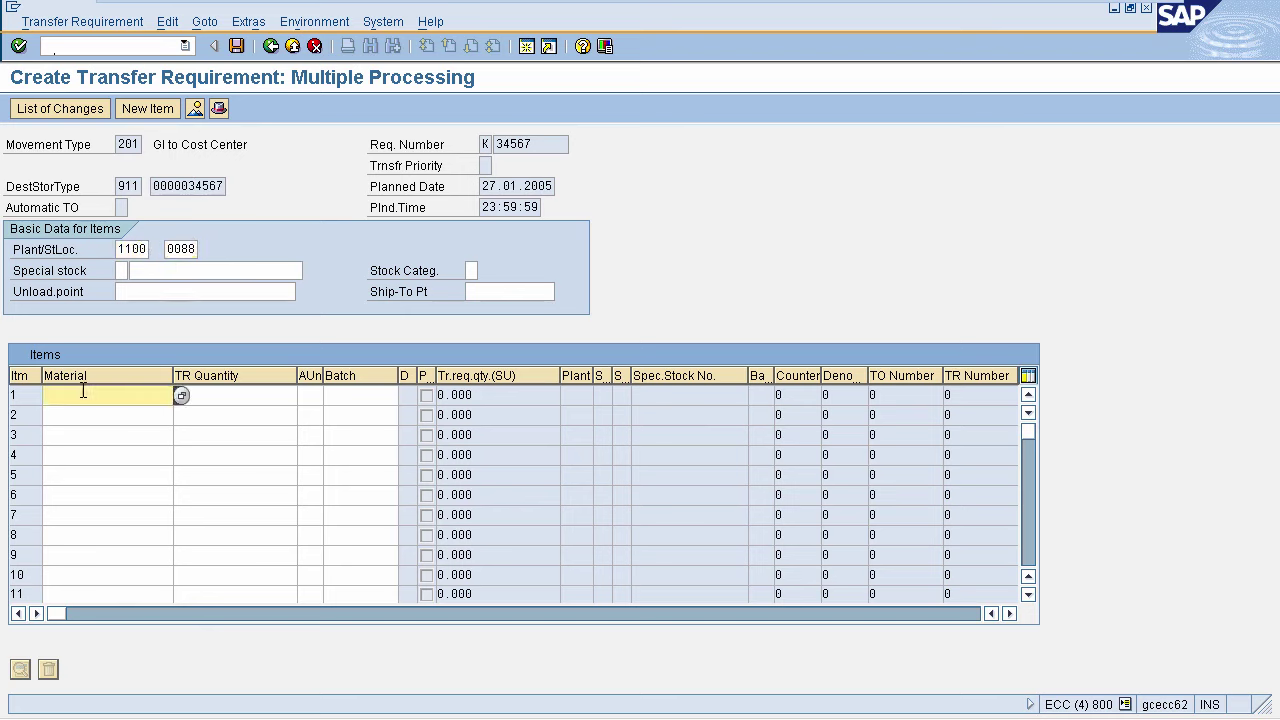
click(229, 393)
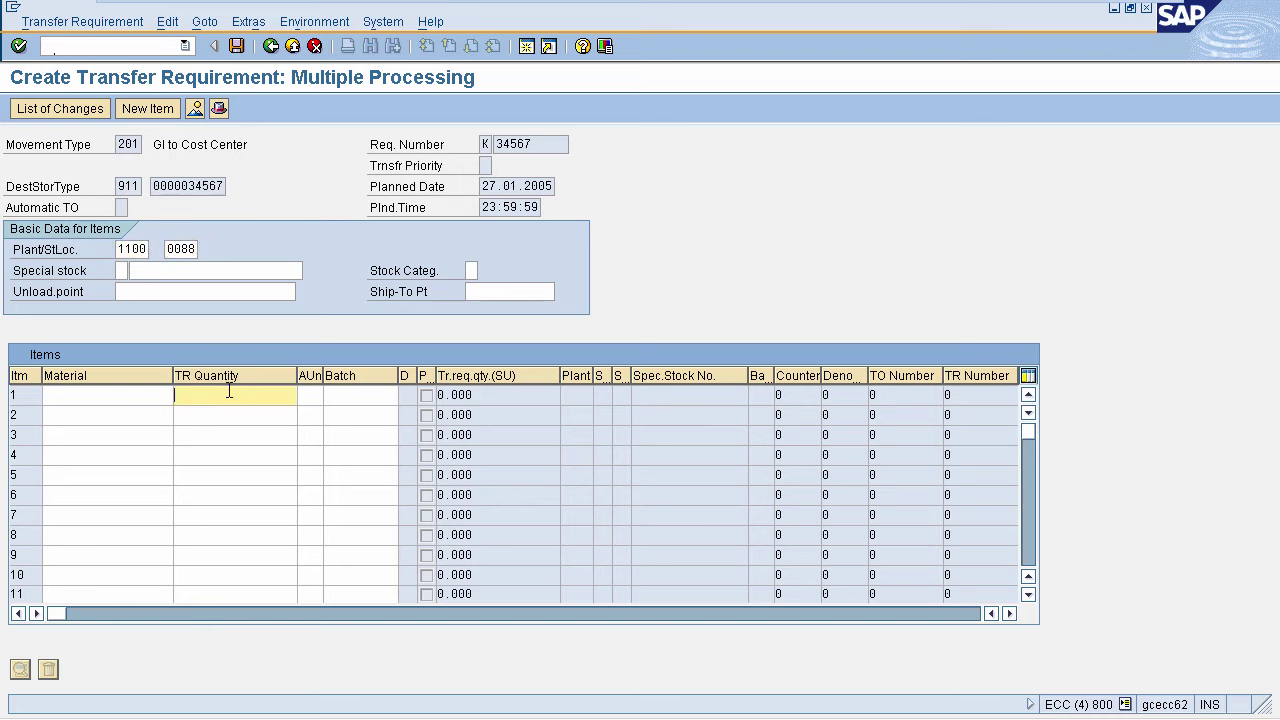
click(107, 396)
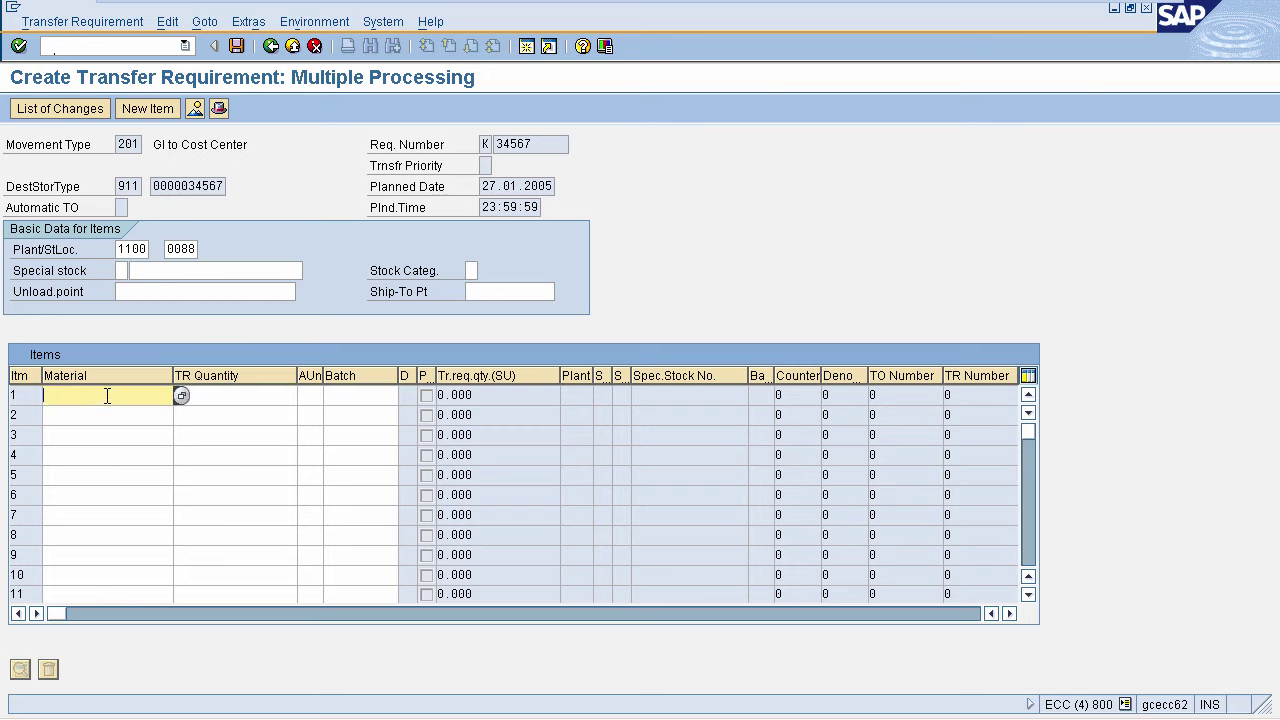
Add item material 1020 with TR quantity 2 and save the transfer requirement.
text(1020)
click(231, 398)
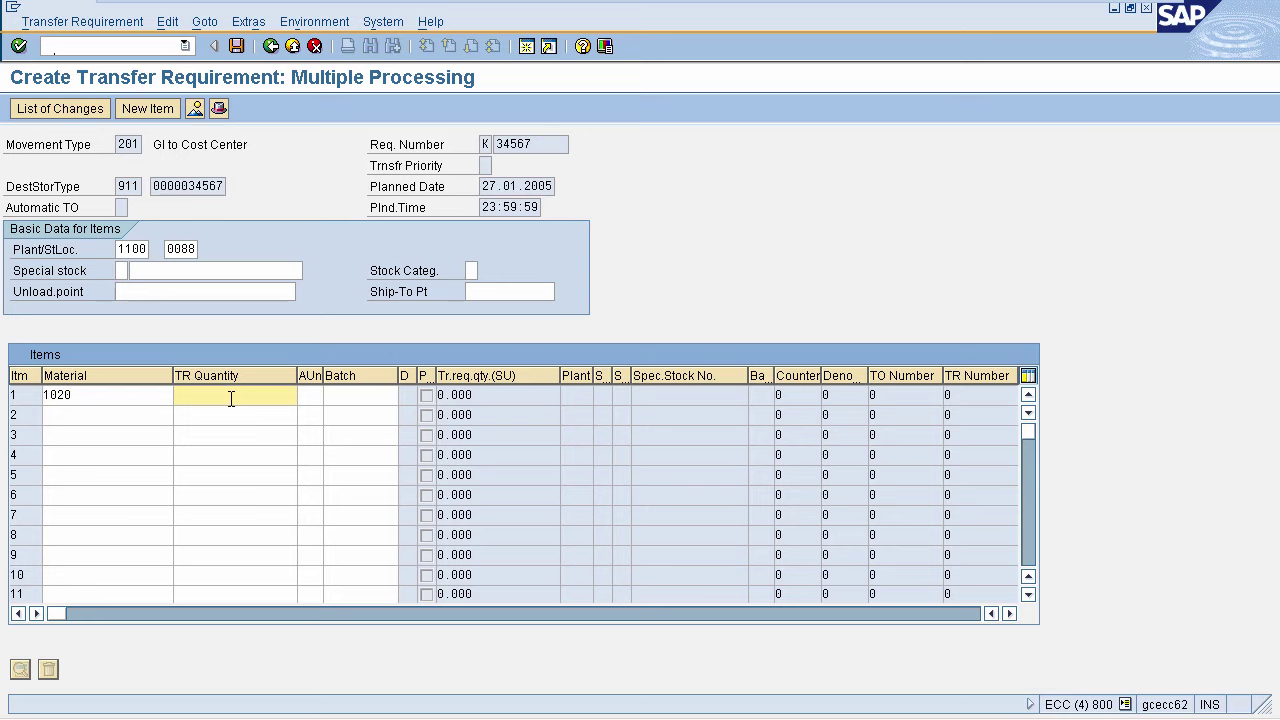
text(2)
key(Return)
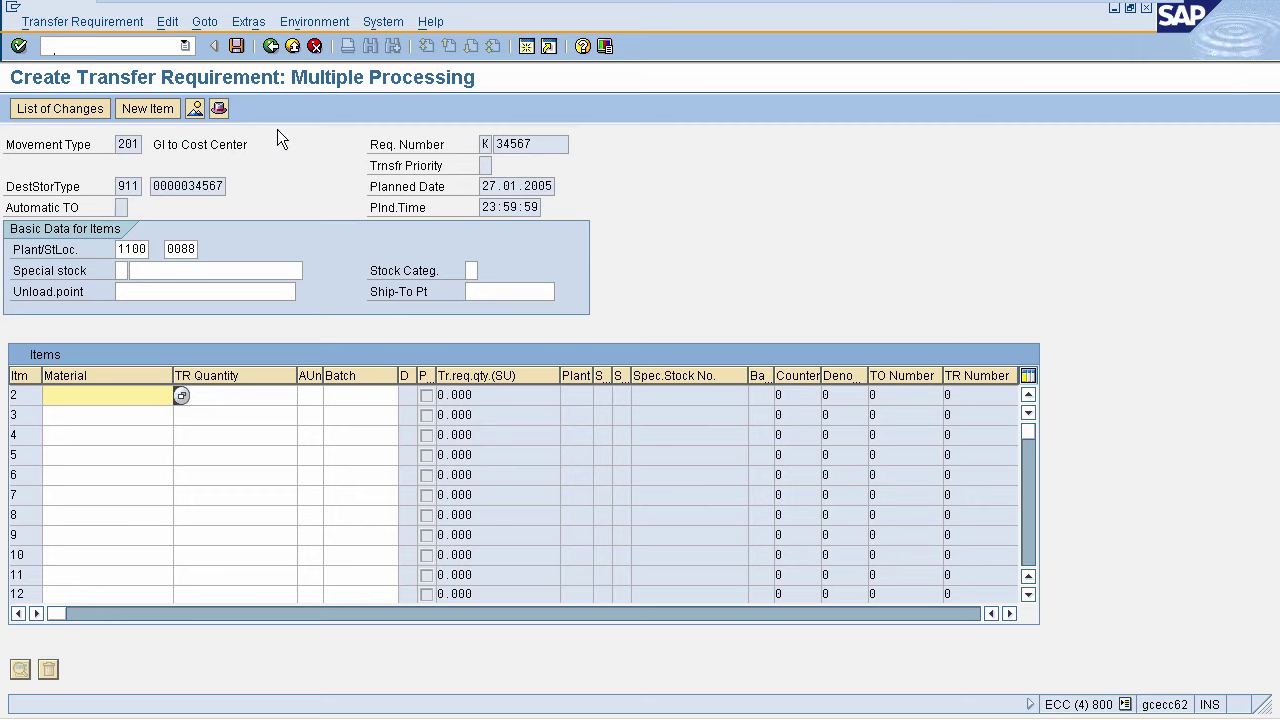
click(237, 47)
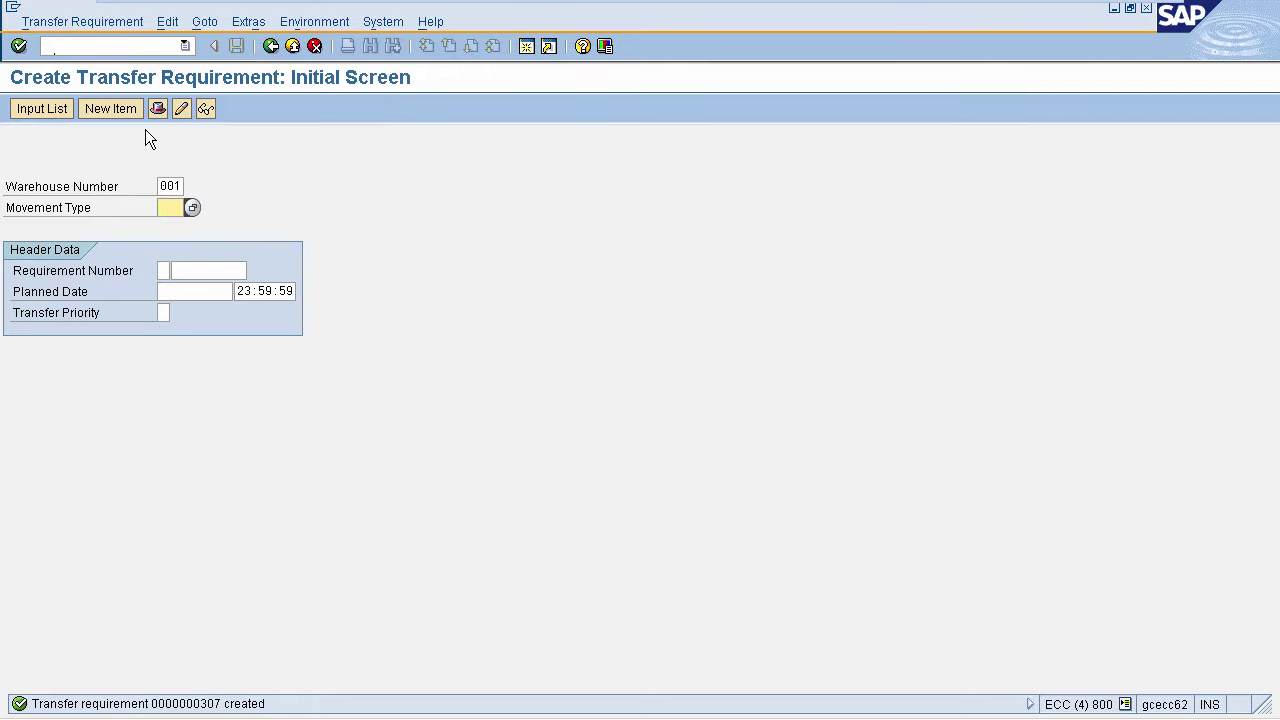
Display transfer requirement 307's items with /nlb03.
click(104, 48)
text(/nlb03)
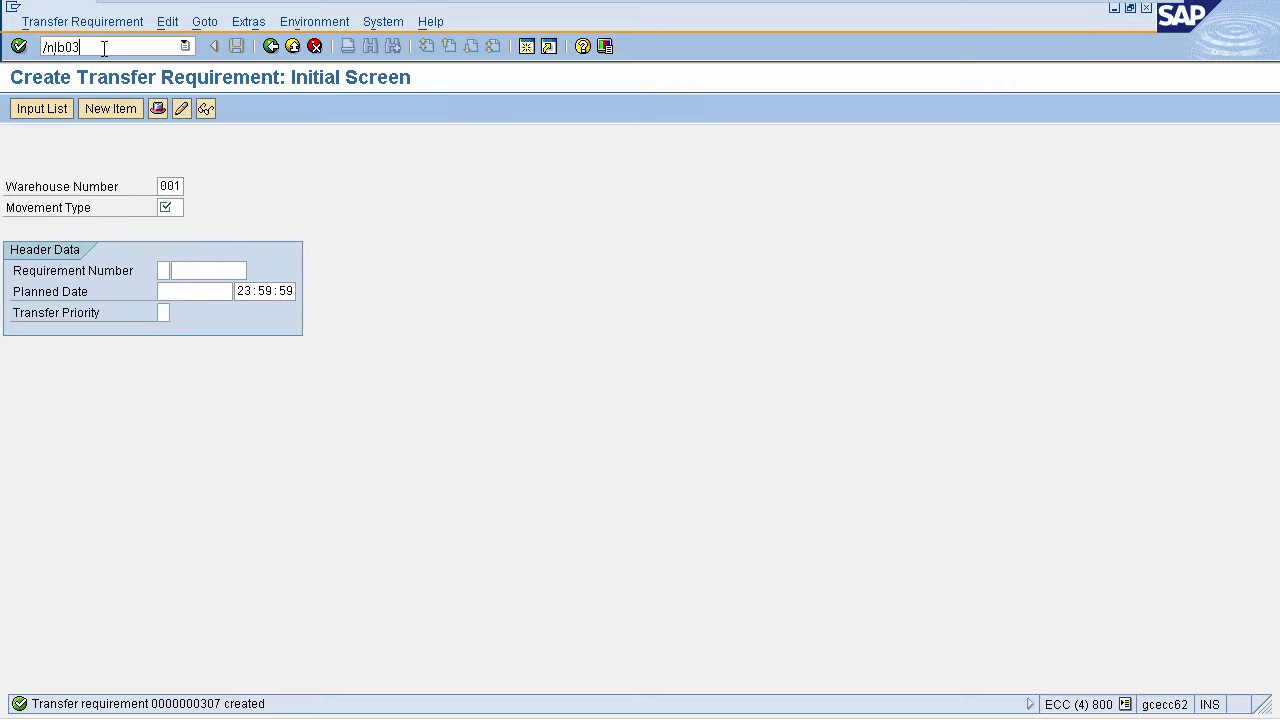
key(Return)
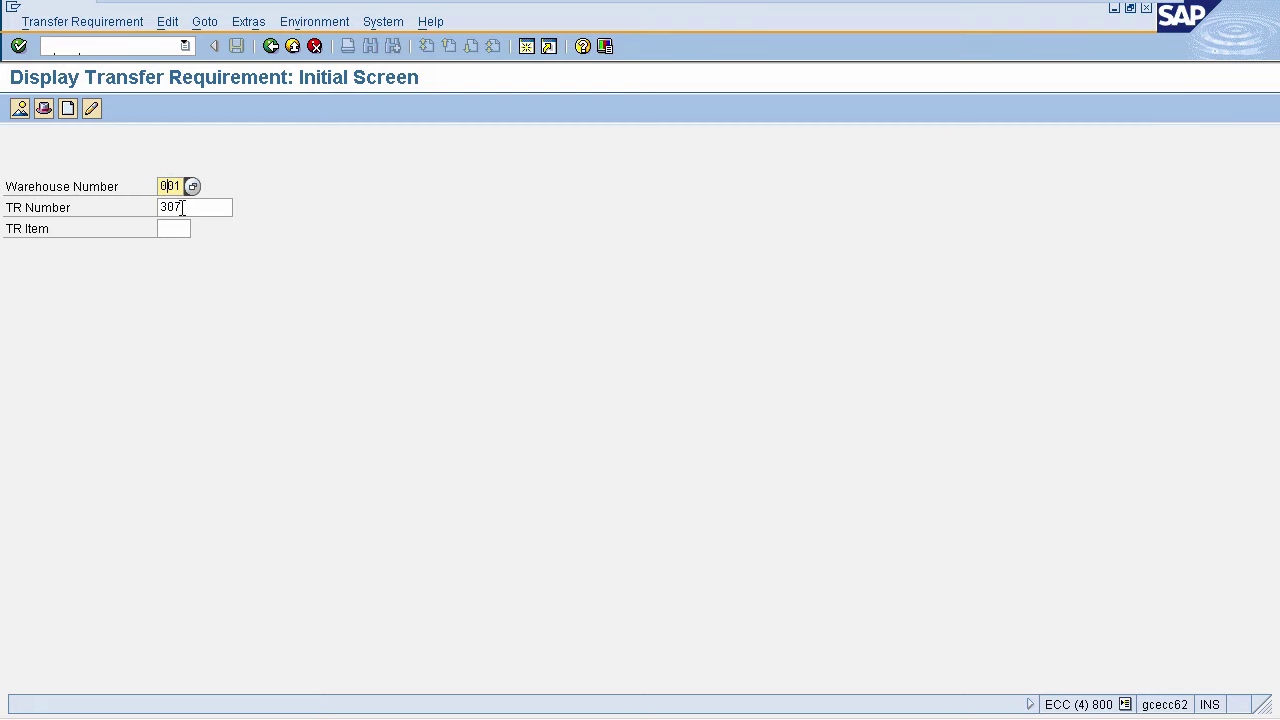
click(182, 208)
key(Return)
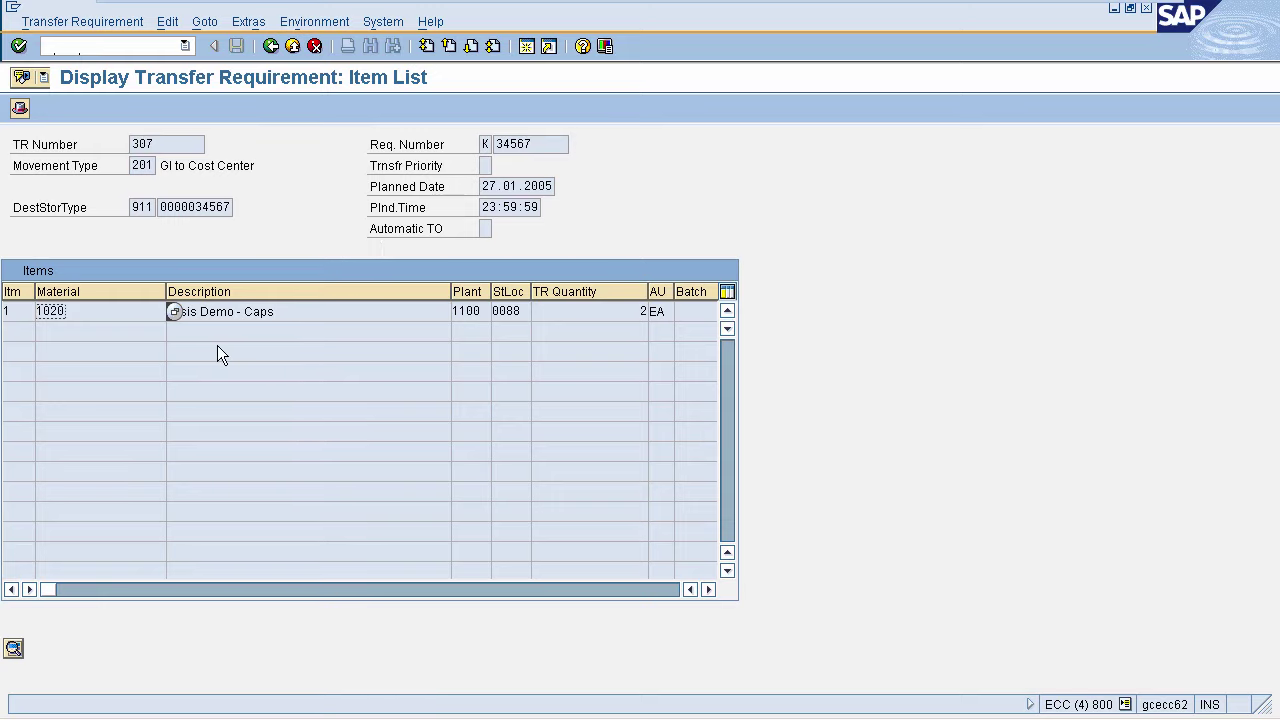
click(142, 207)
Switch to /nlt04 to create a transfer order for requirement 307.
click(93, 42)
text(/nlt04)
key(Return)
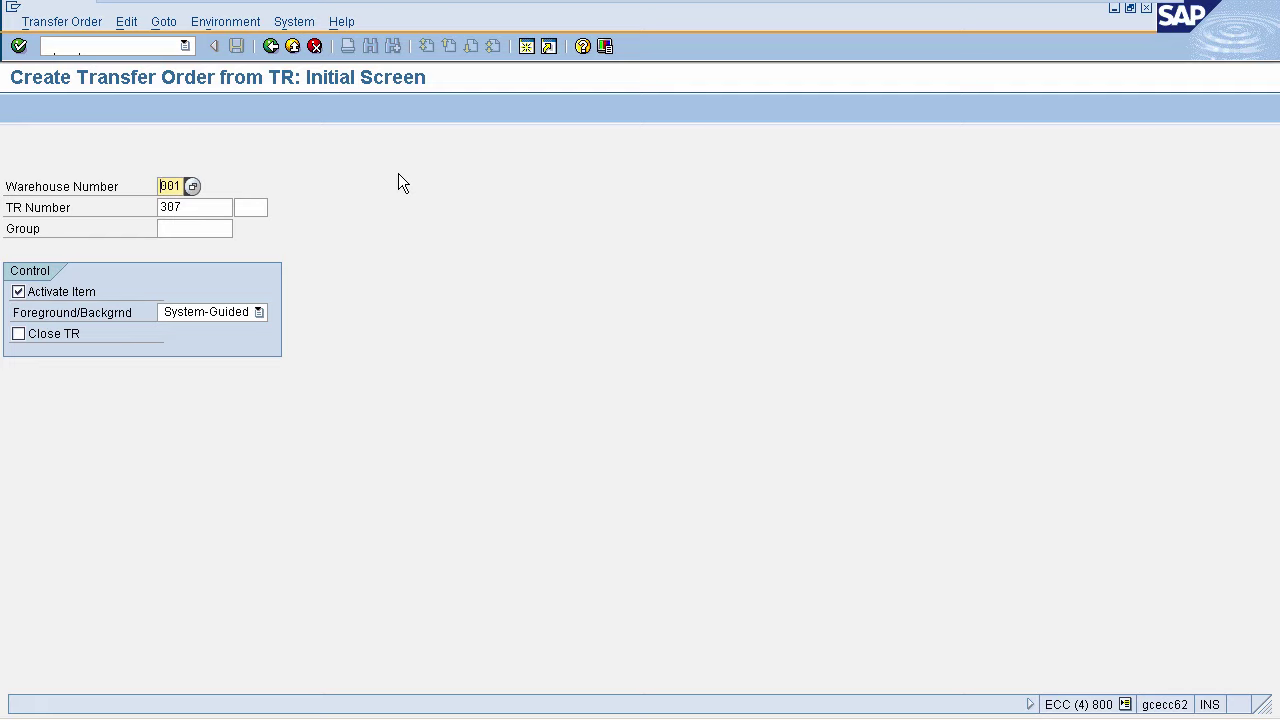
Confirm TR number 307 in warehouse 001 to reach stock removal for material 1020.
click(188, 209)
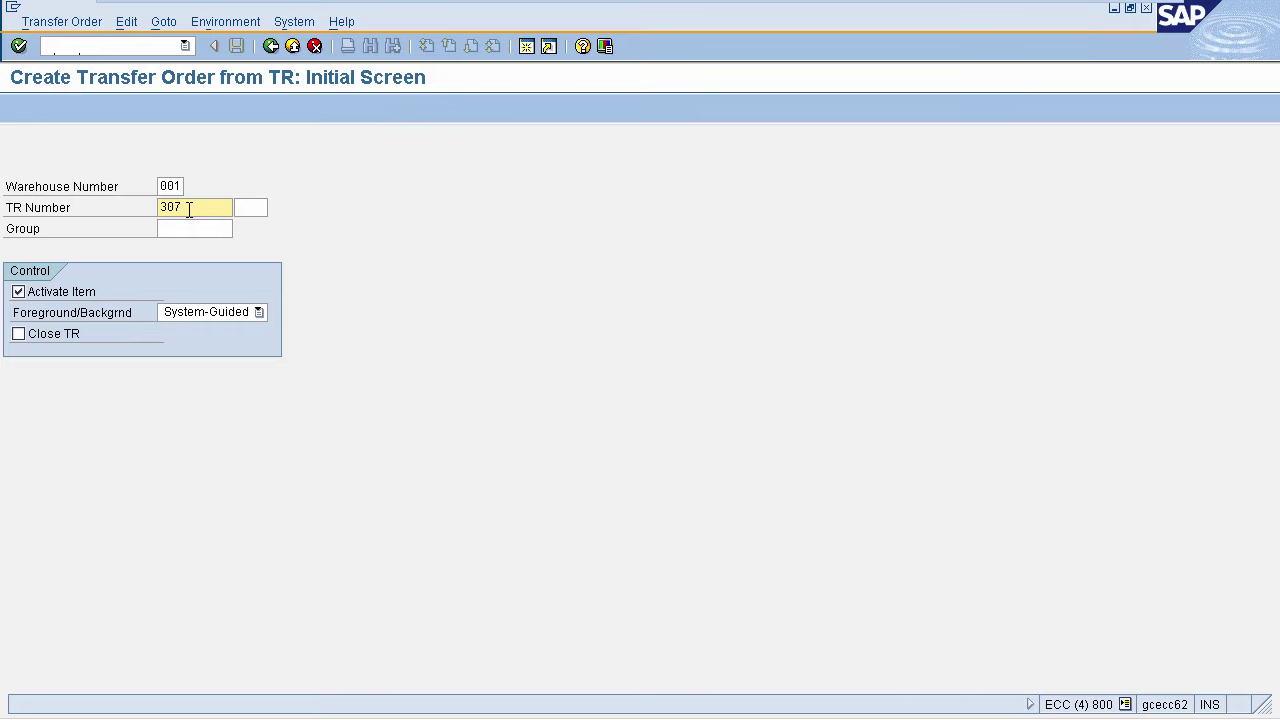
key(Return)
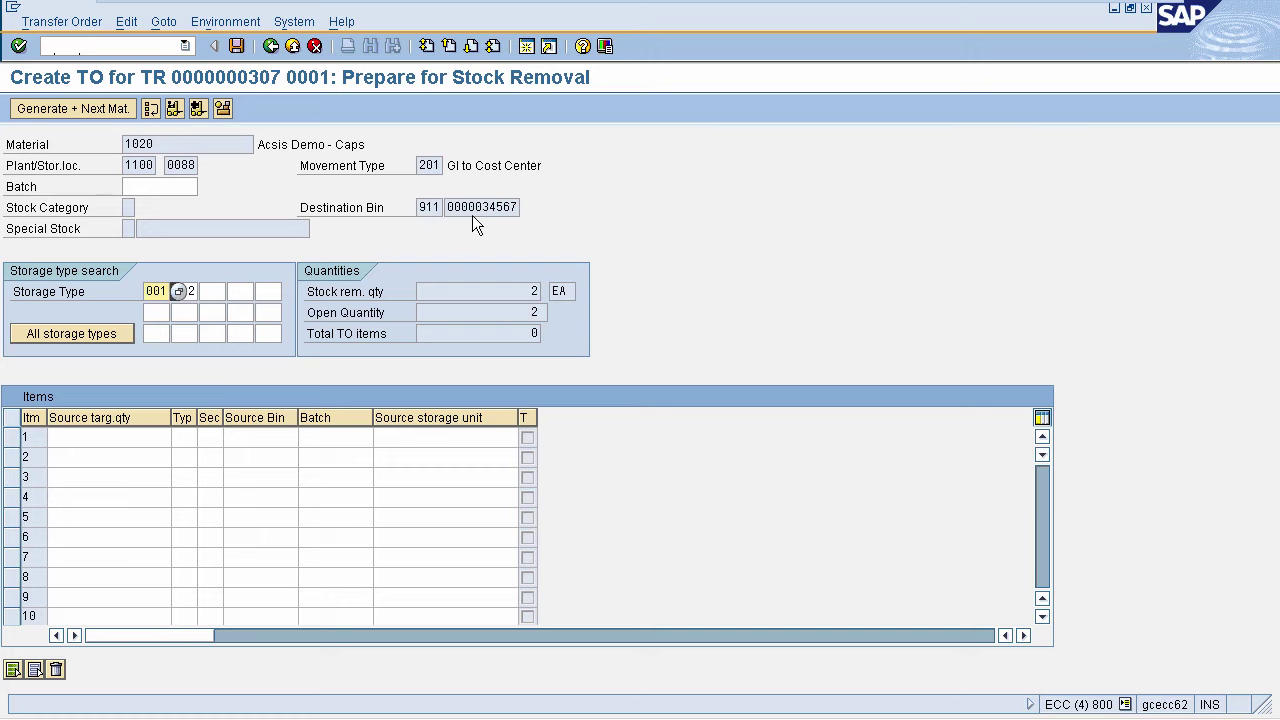
Generate the transfer order item for 2 EA of material 1020 and save it.
click(434, 207)
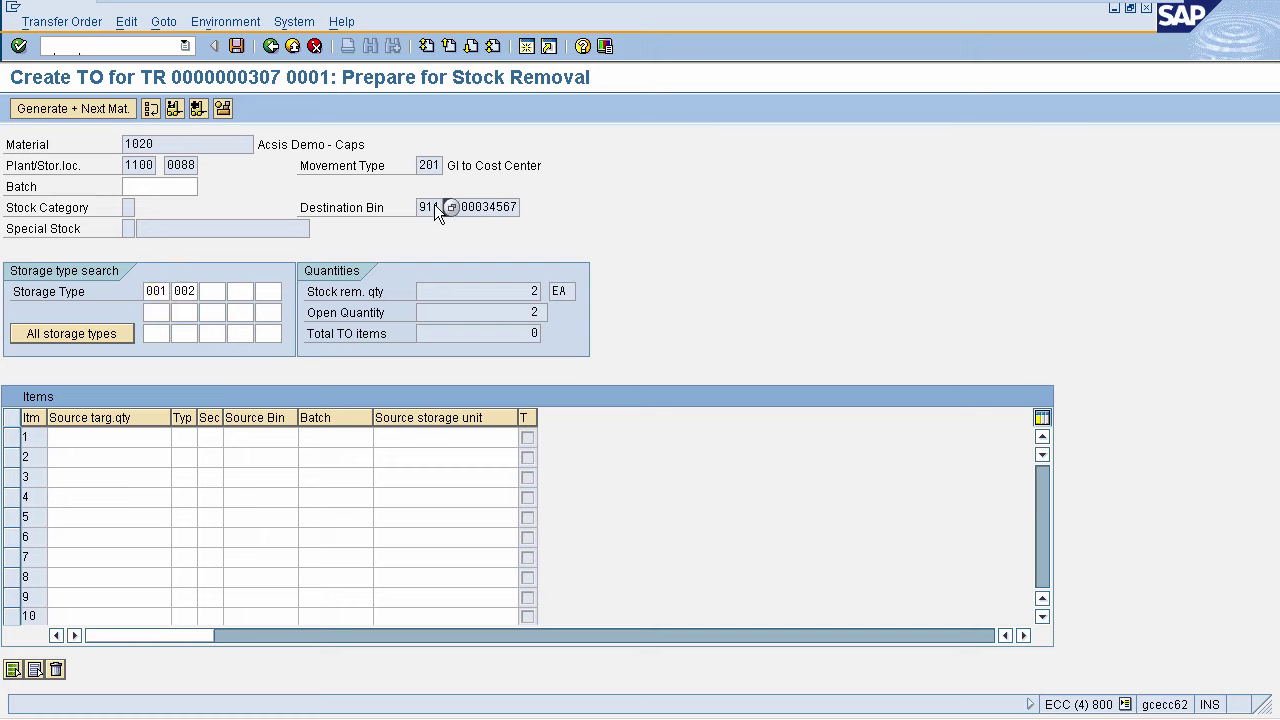
click(159, 290)
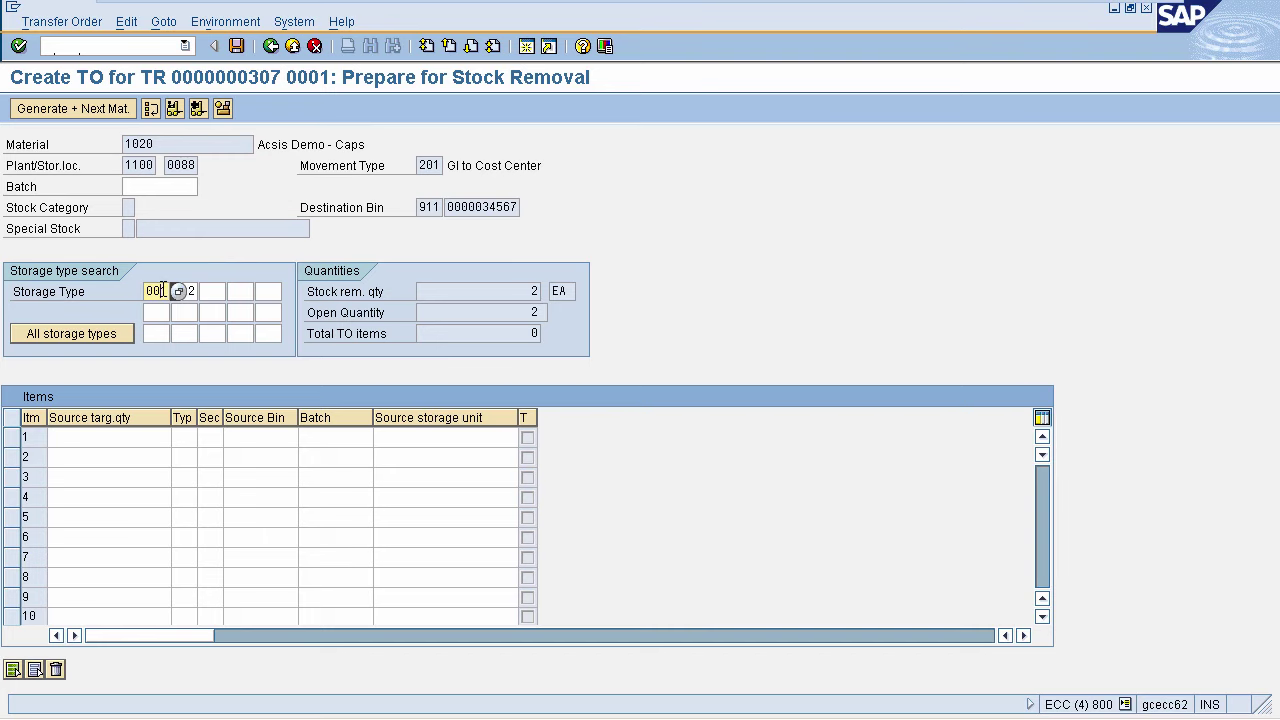
click(188, 290)
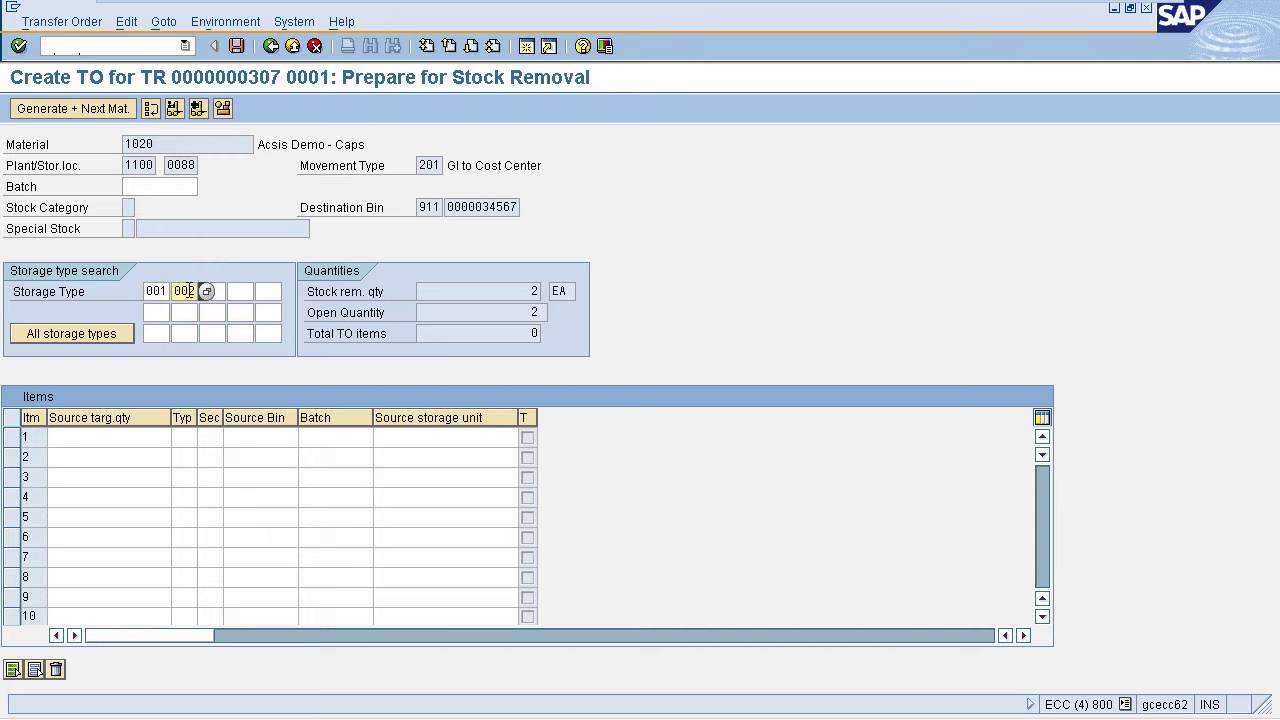
click(81, 111)
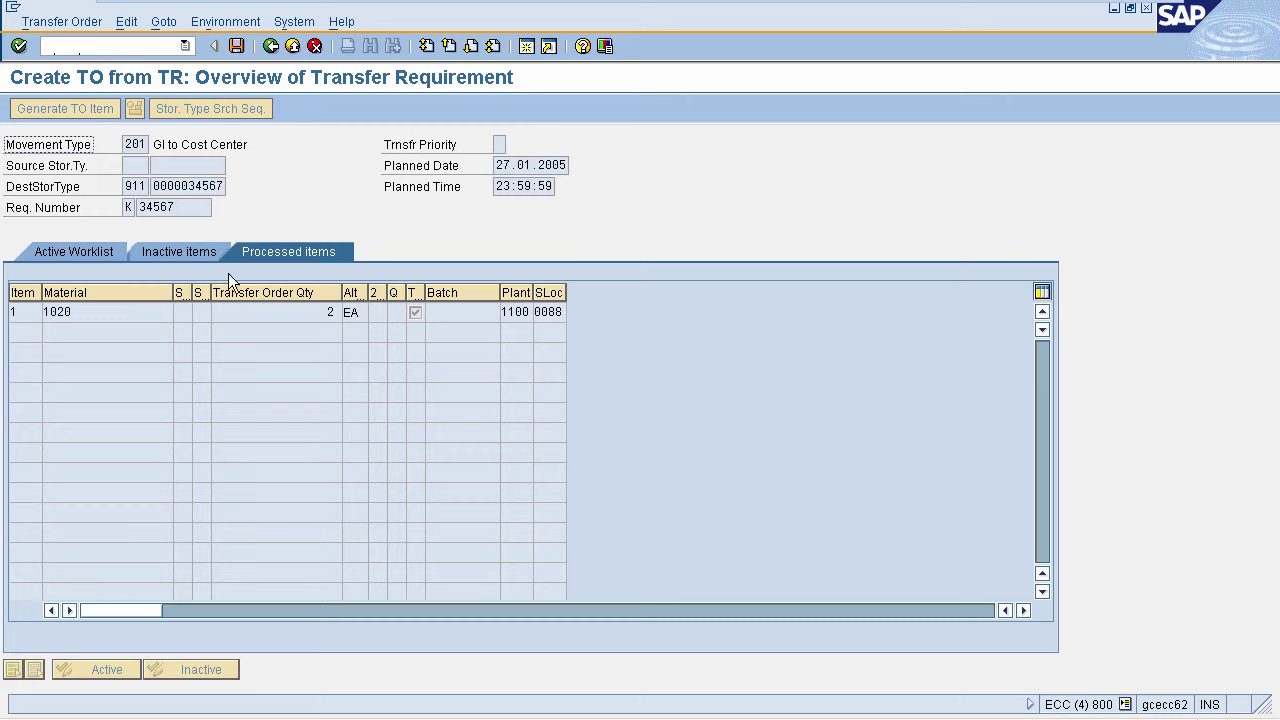
double_click(69, 313)
click(235, 46)
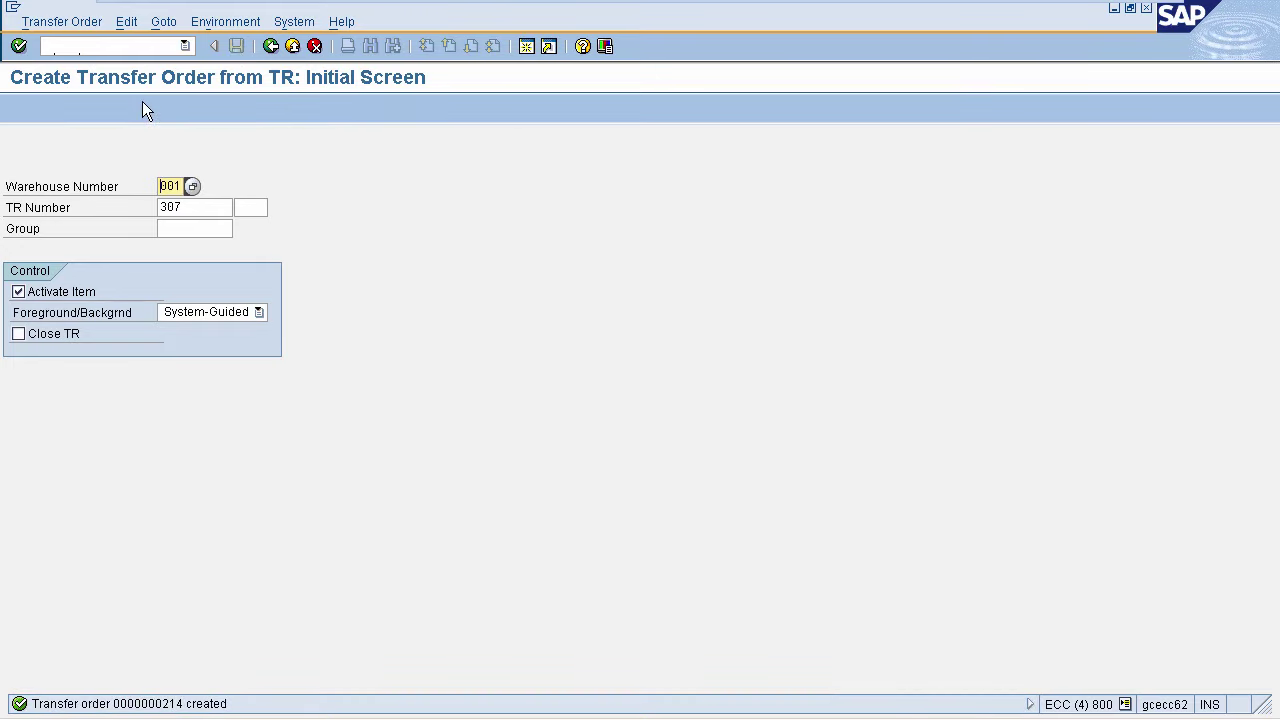
Display transfer order 214 in warehouse 001 with /nlt21 and check source bin 03-09-02.
click(85, 43)
text(/nlt21)
key(Return)
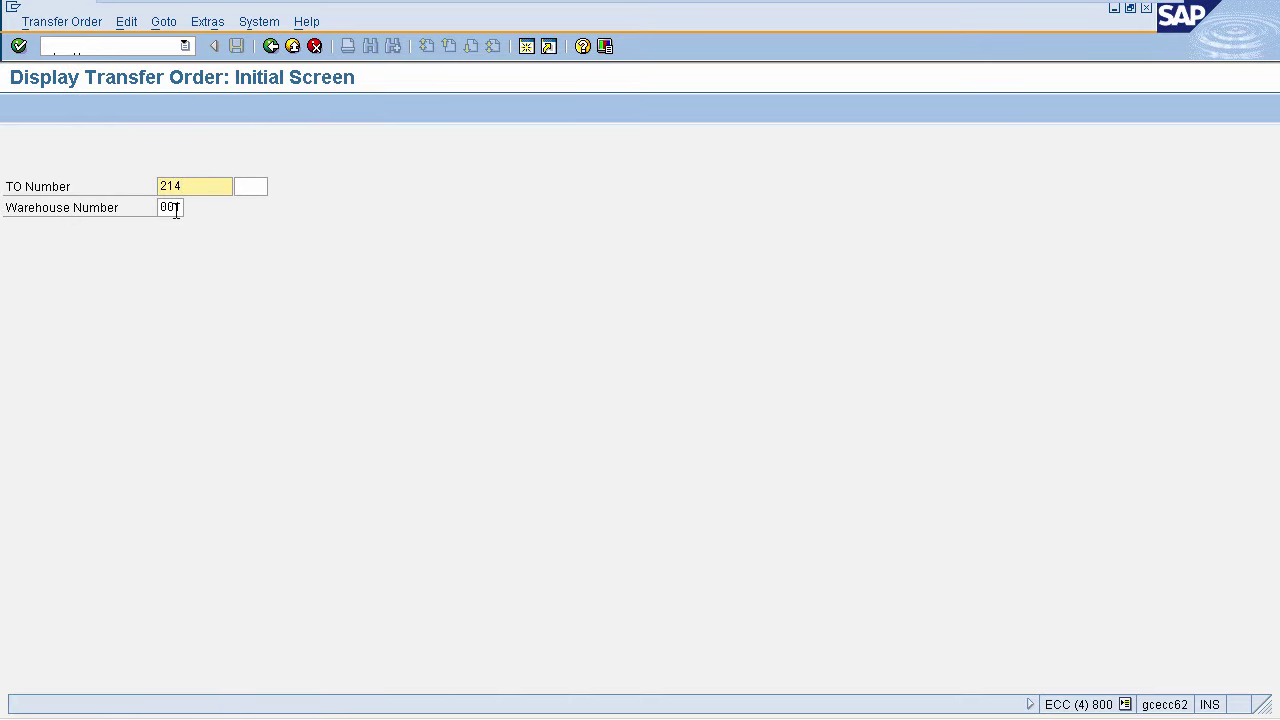
click(175, 208)
key(Return)
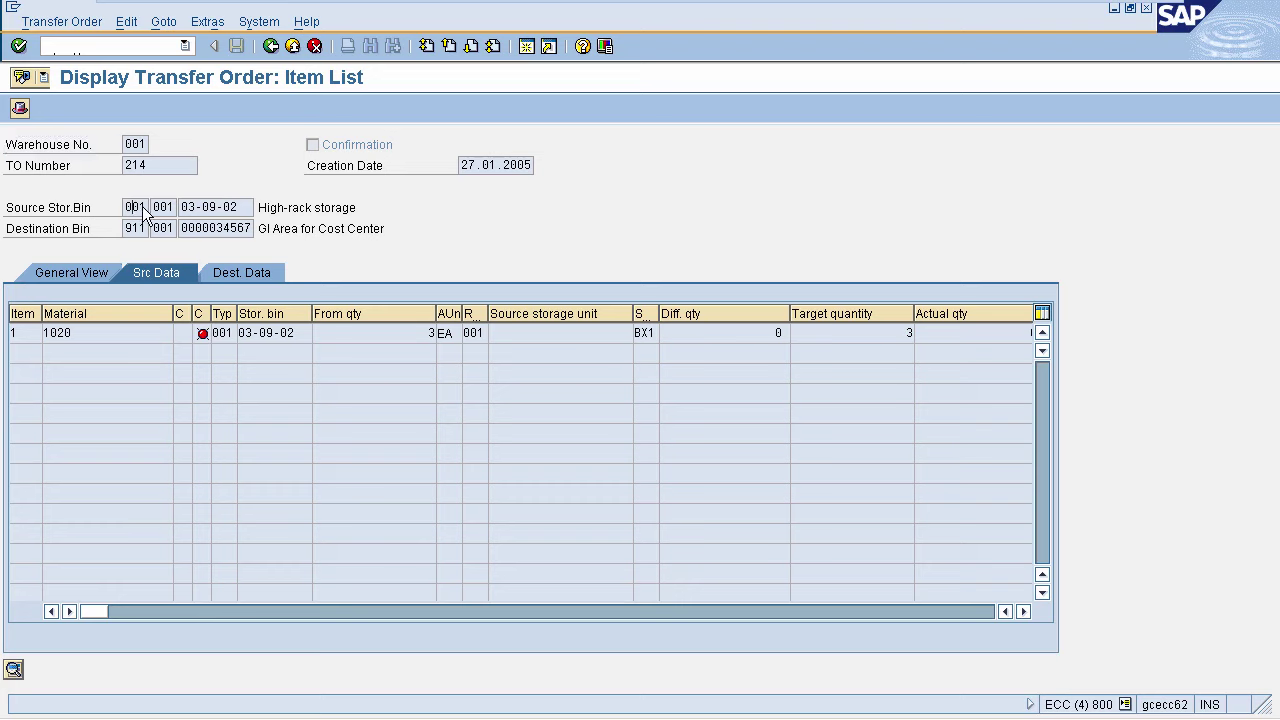
click(210, 208)
mouse_move(201, 331)
Show the stock overview for material 1020 in warehouse 001, plant 1100.
text(/ols26)
key(Return)
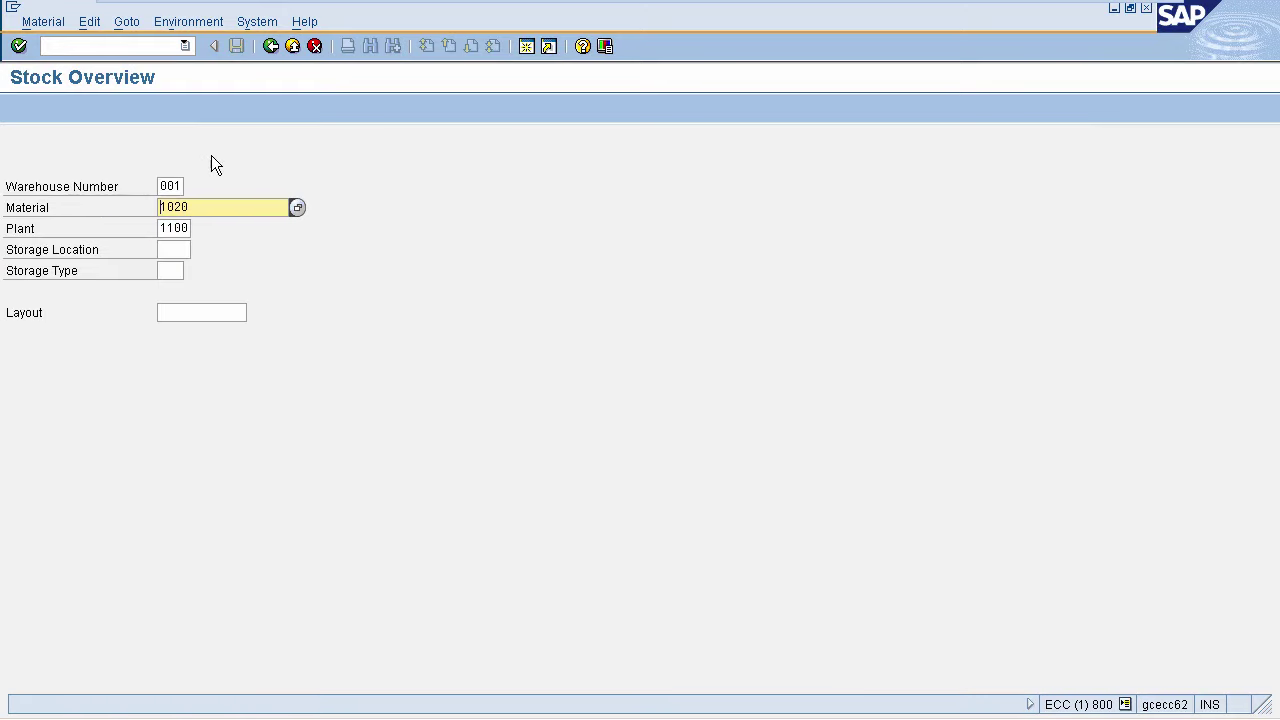
click(168, 182)
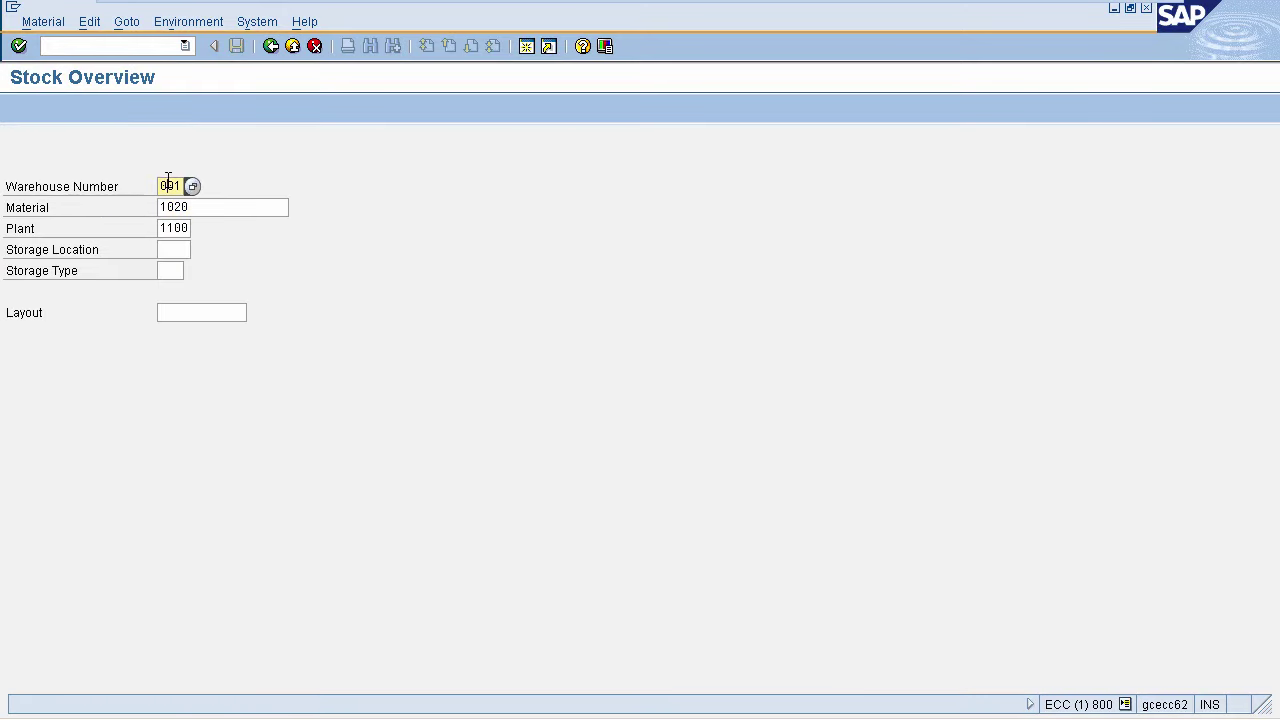
click(176, 207)
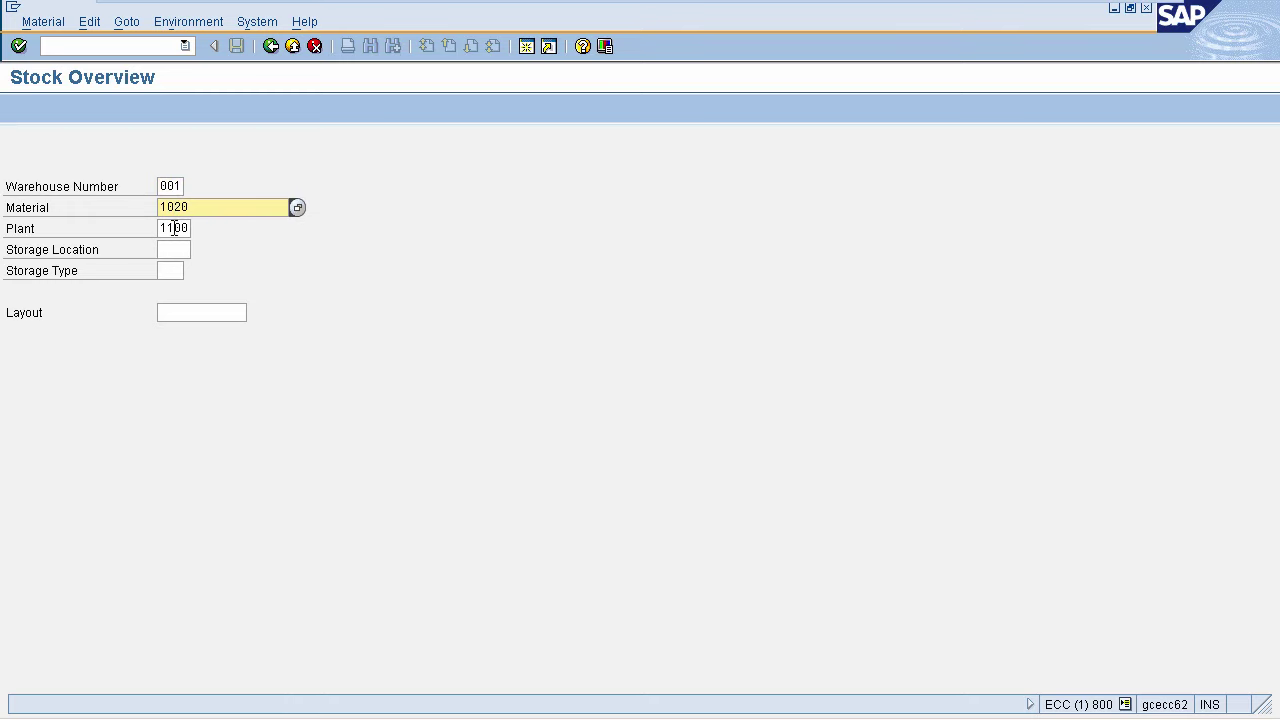
click(173, 228)
key(Return)
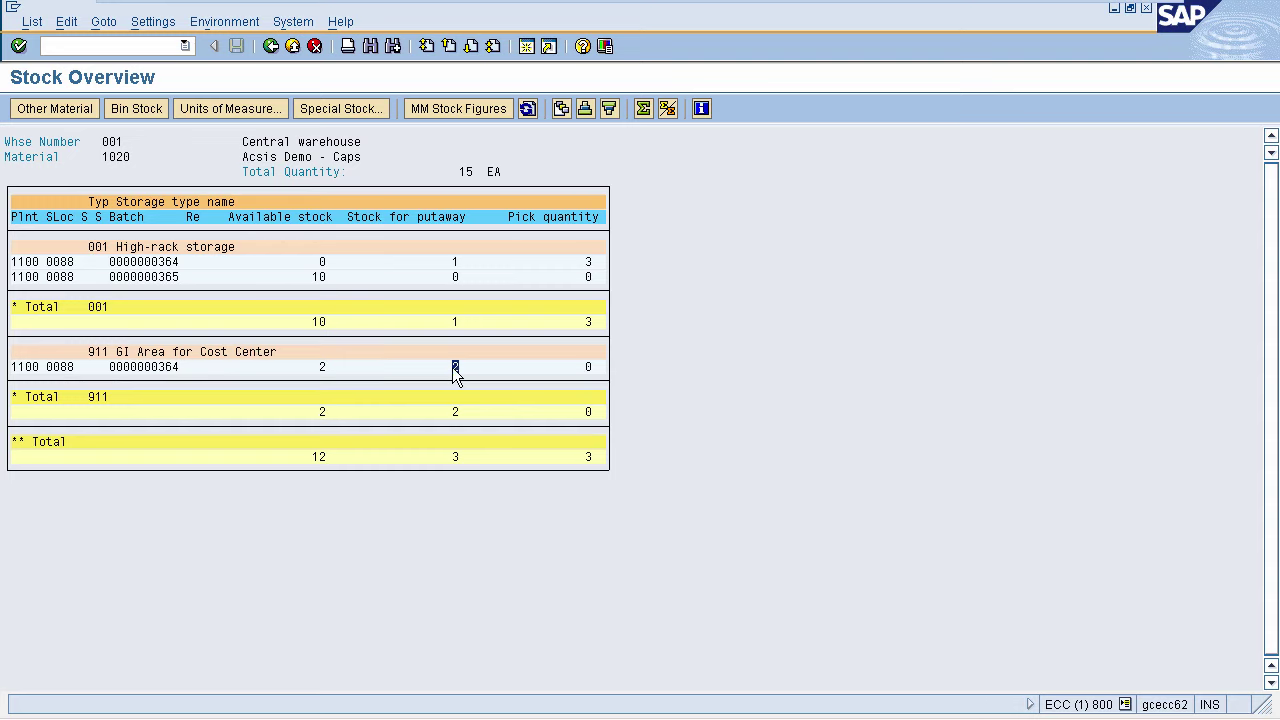
double_click(147, 262)
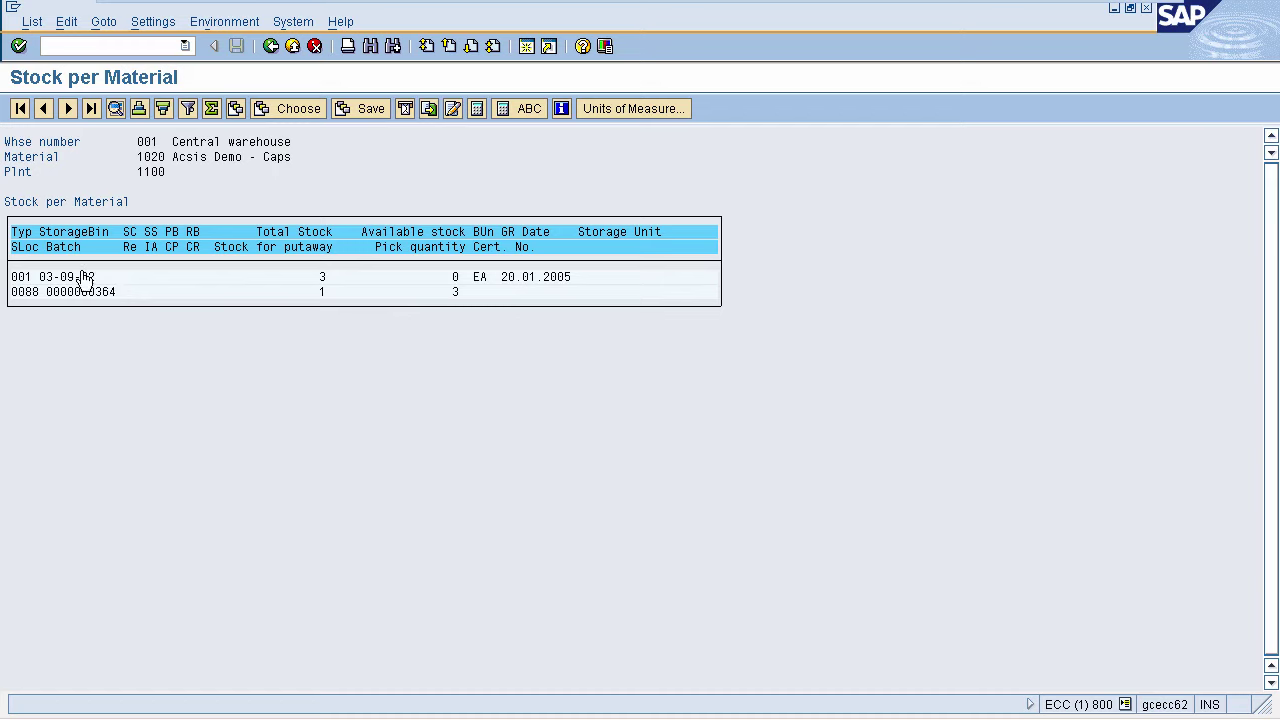
click(457, 297)
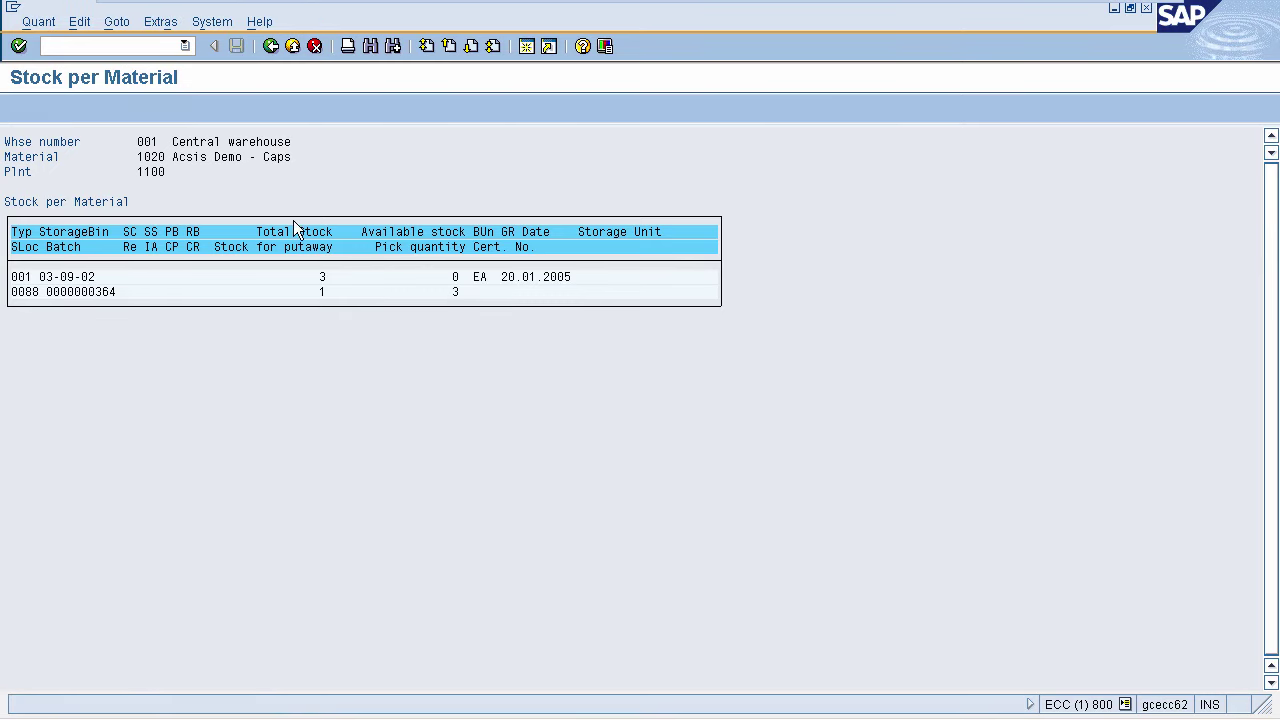
click(270, 46)
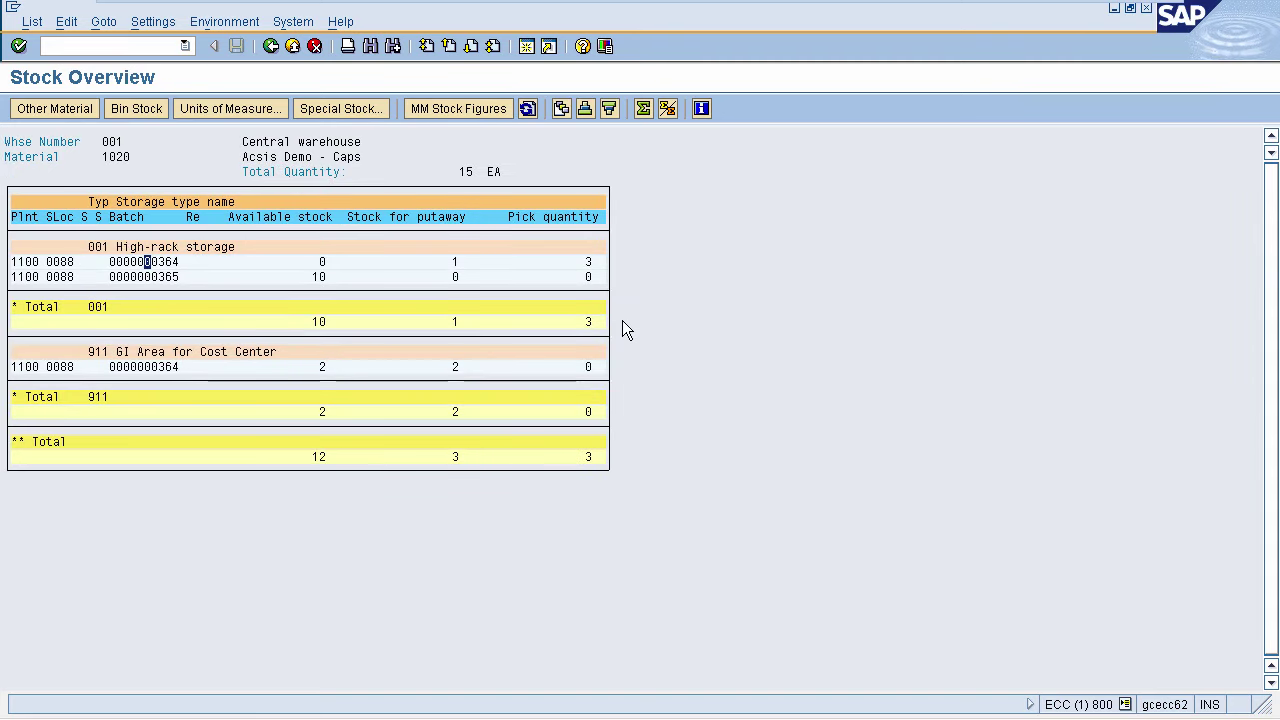
mouse_move(595, 712)
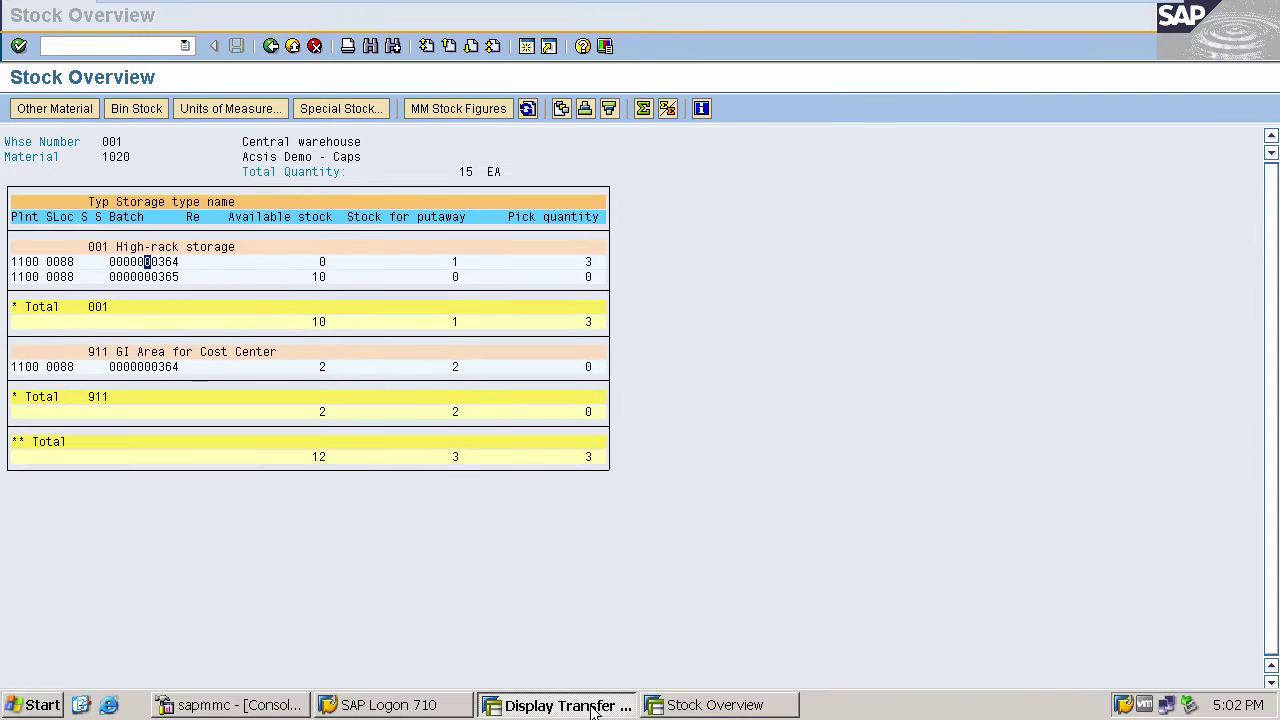
click(98, 46)
Open transfer order 214 in warehouse 001 for confirmation.
text(/)
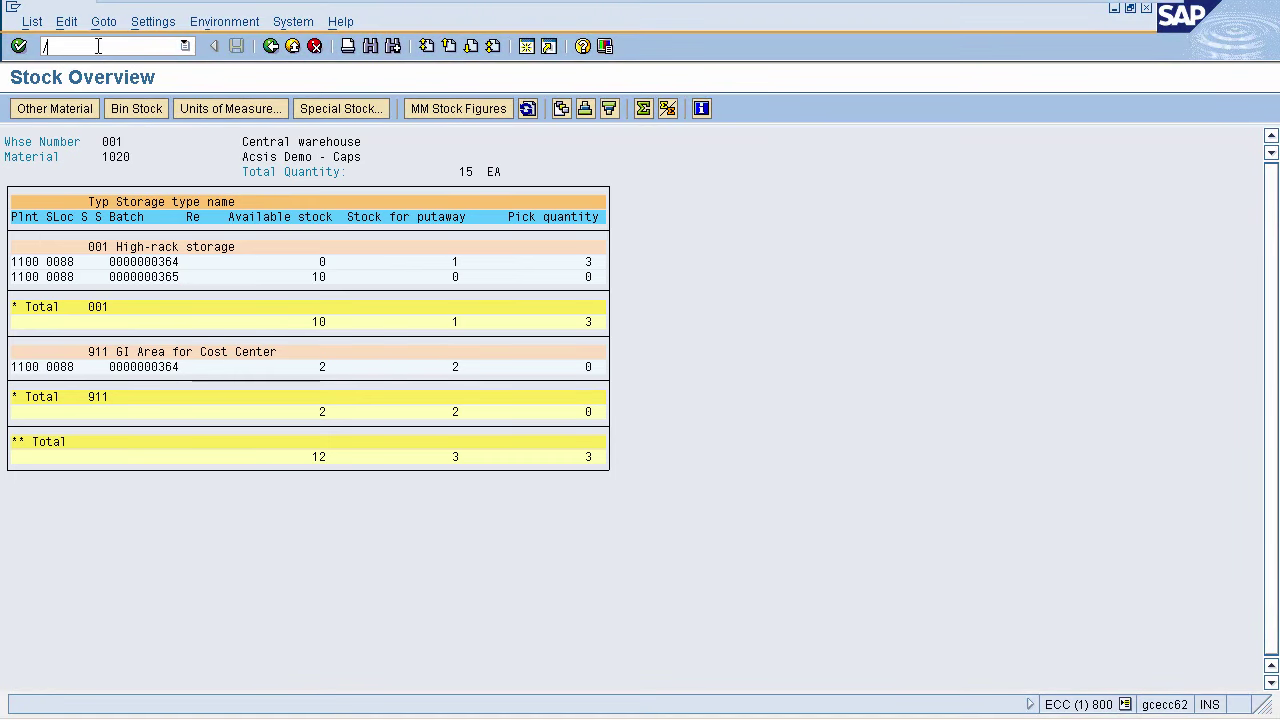
text(olt01)
key(Return)
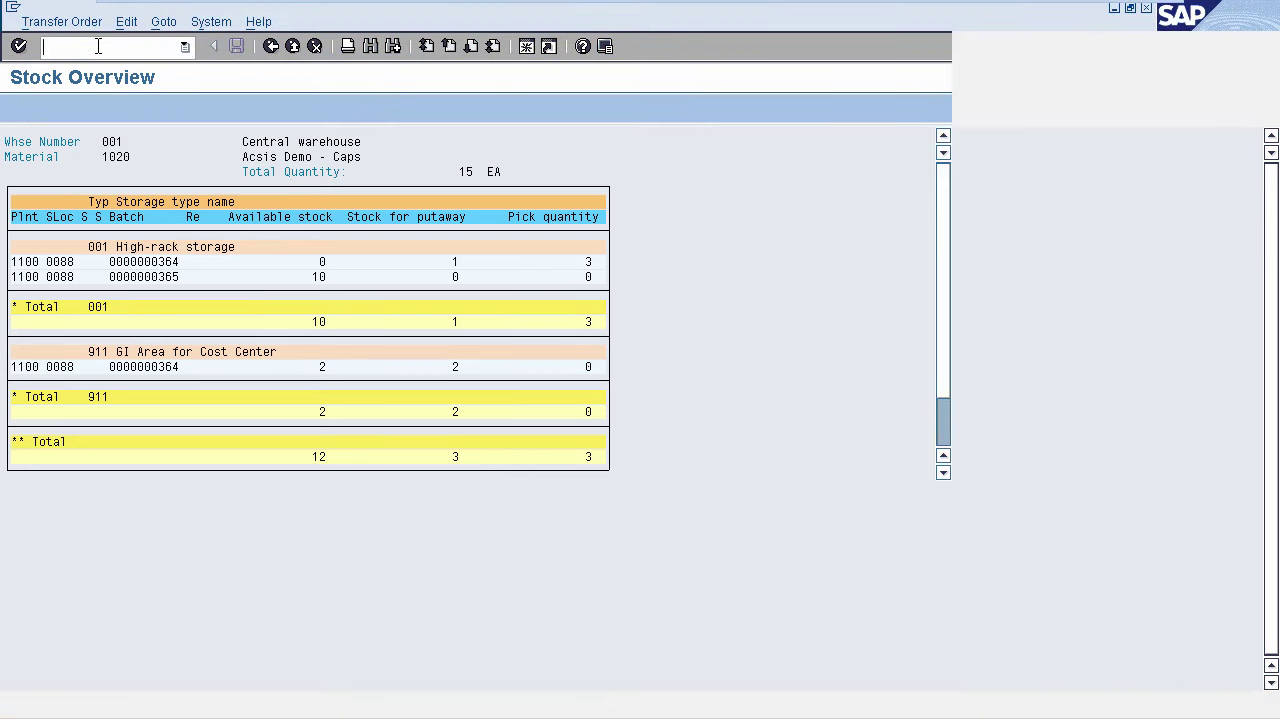
click(213, 149)
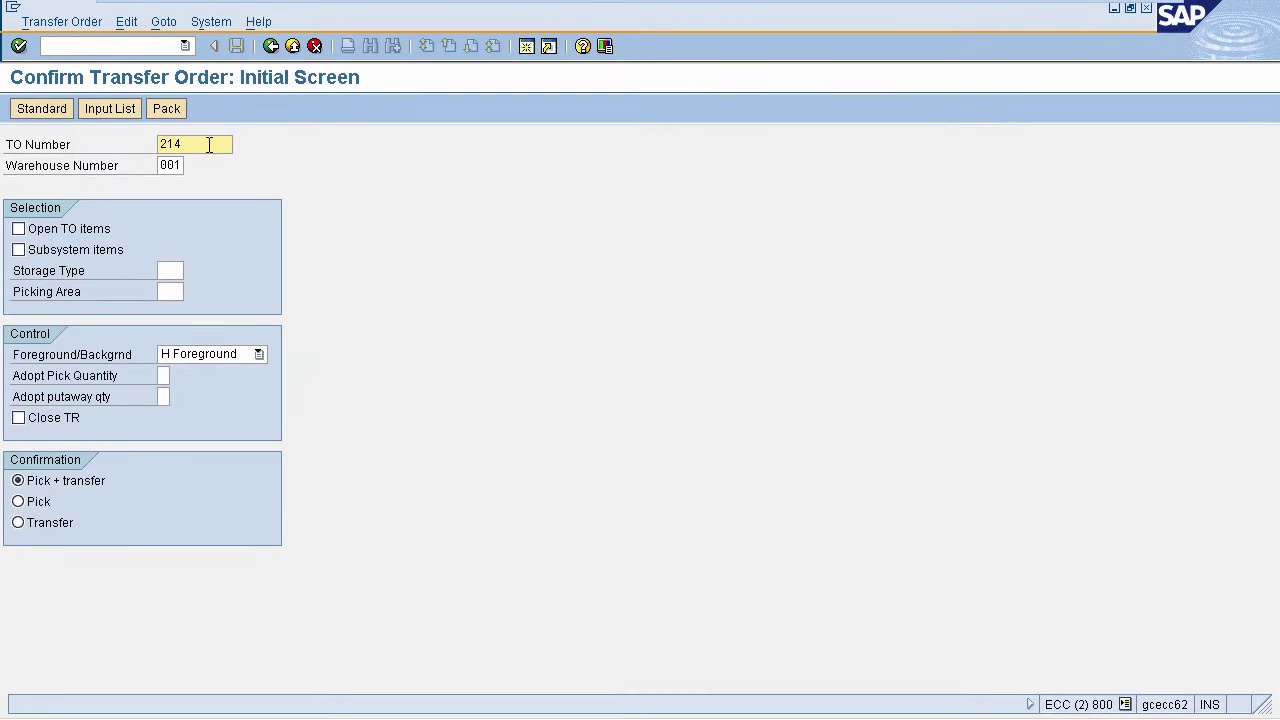
click(176, 166)
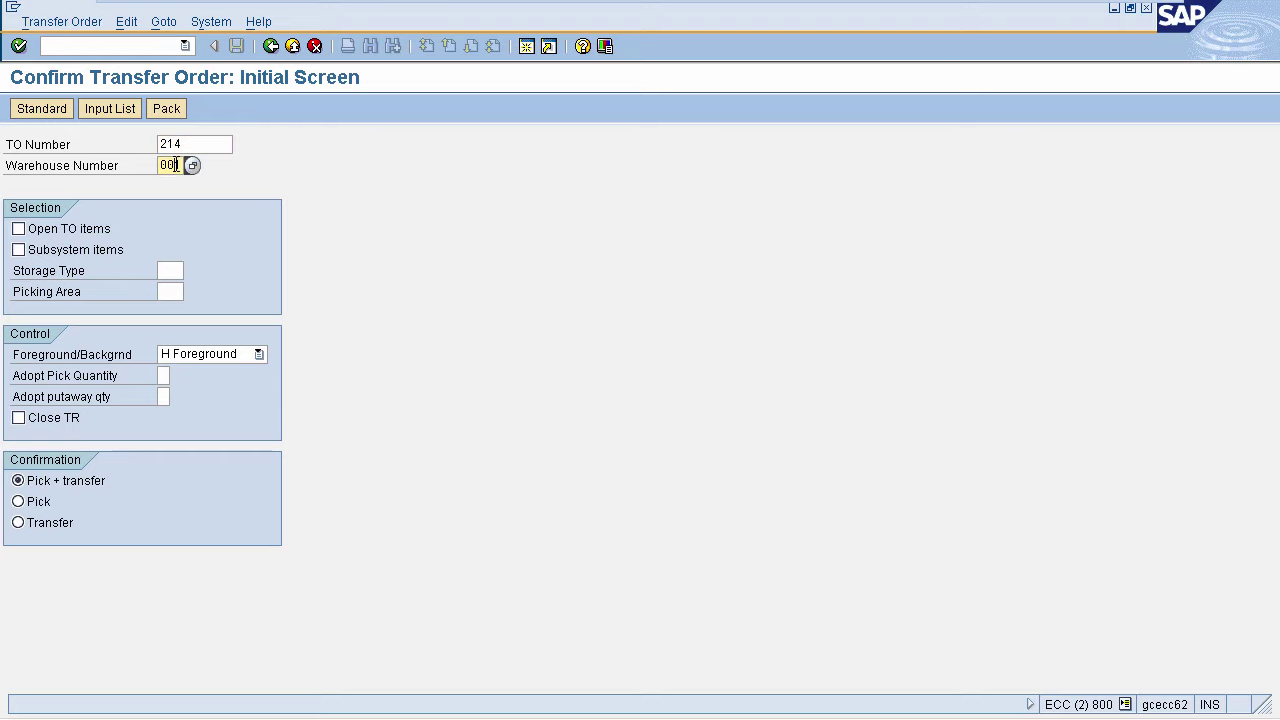
key(Return)
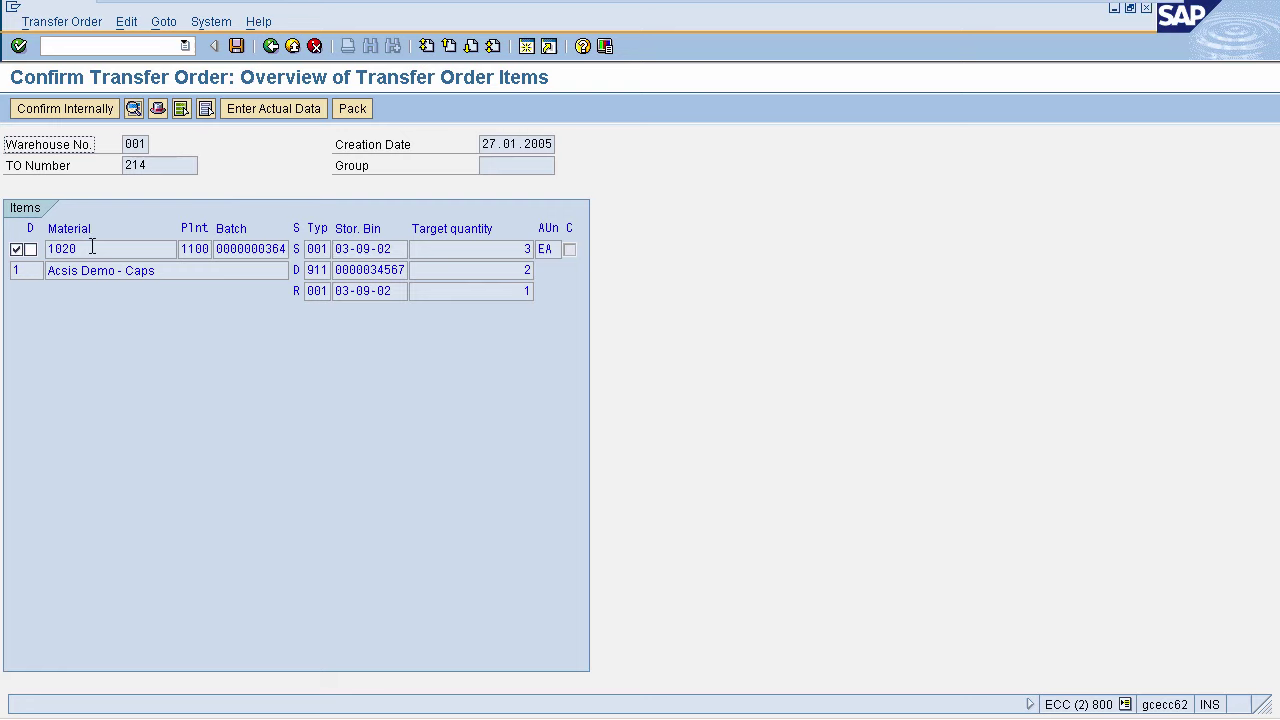
Confirm transfer order 214 as pick plus transfer and save it.
click(218, 248)
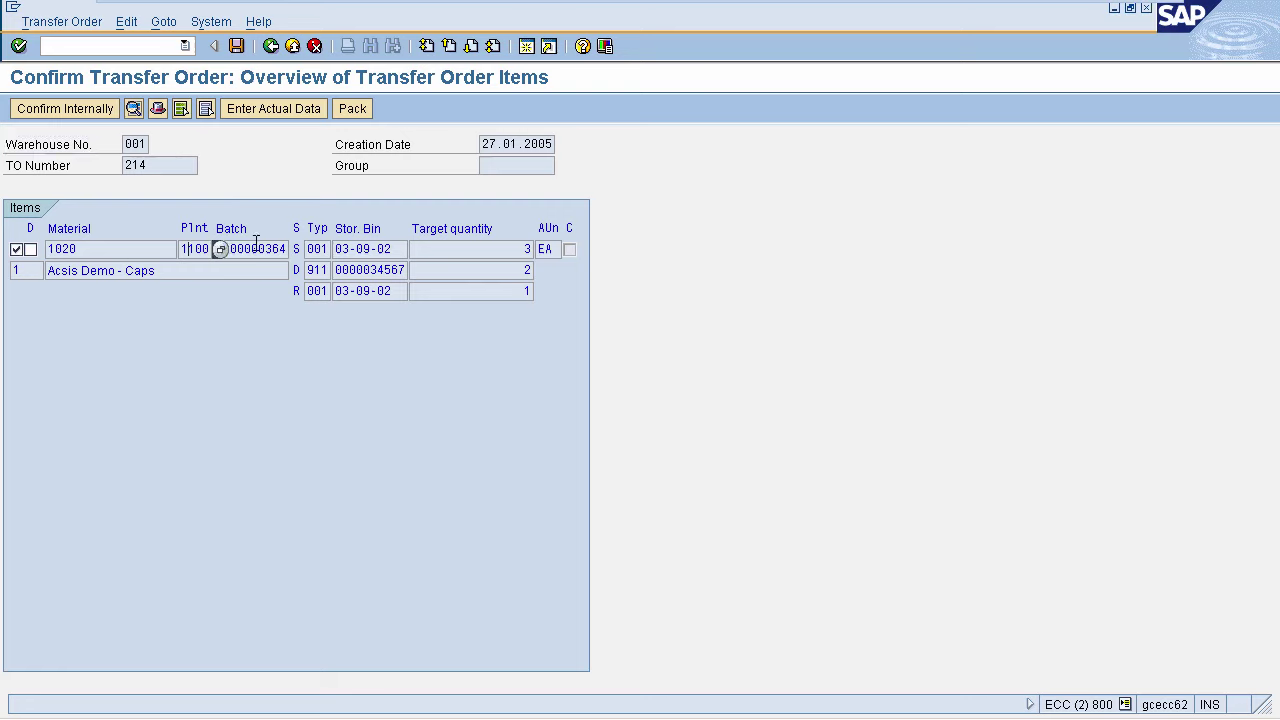
click(362, 252)
click(236, 47)
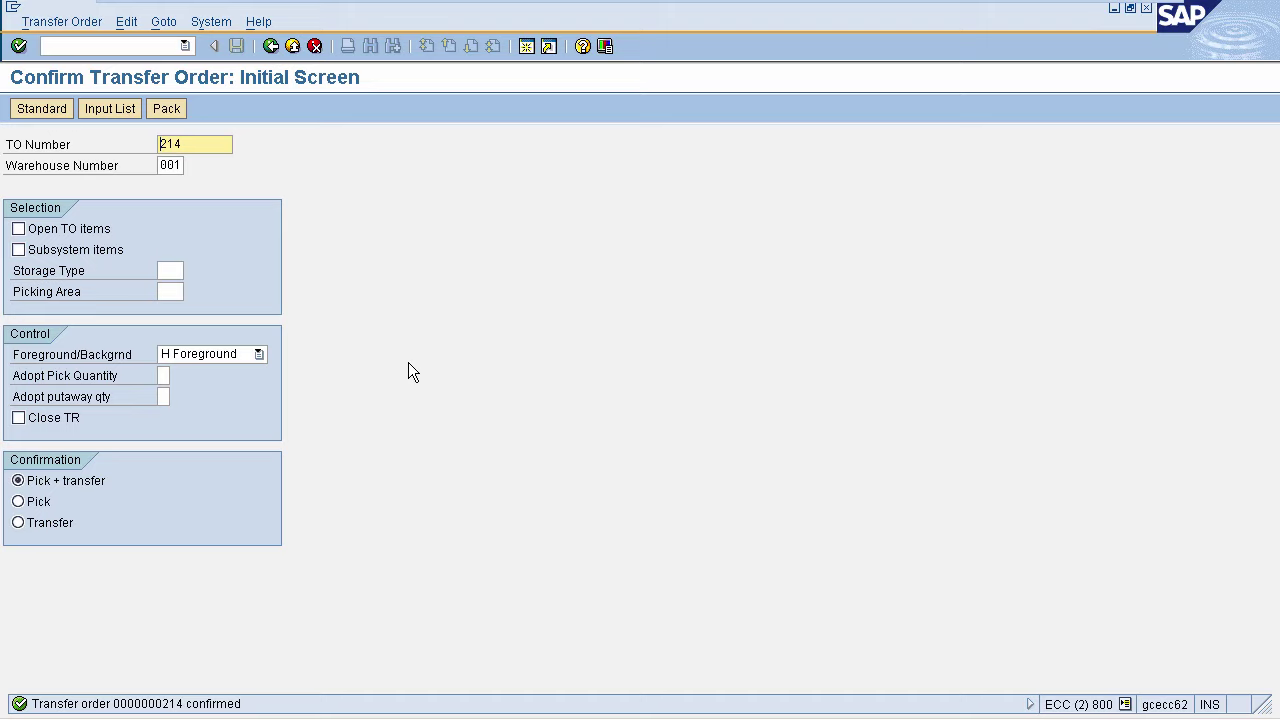
key(alt+Tab)
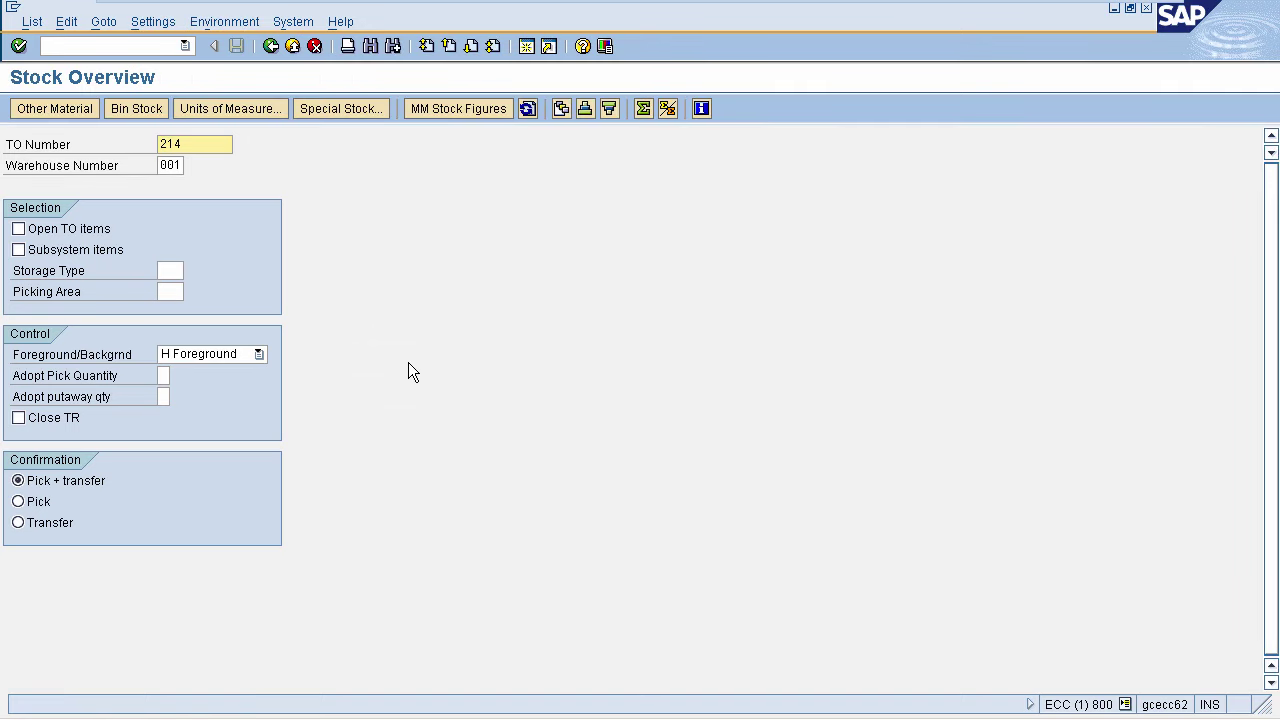
Refresh stock figures and verify 4 EA in 911 GI Area, 0 putaway, 0 pick quantity.
click(527, 110)
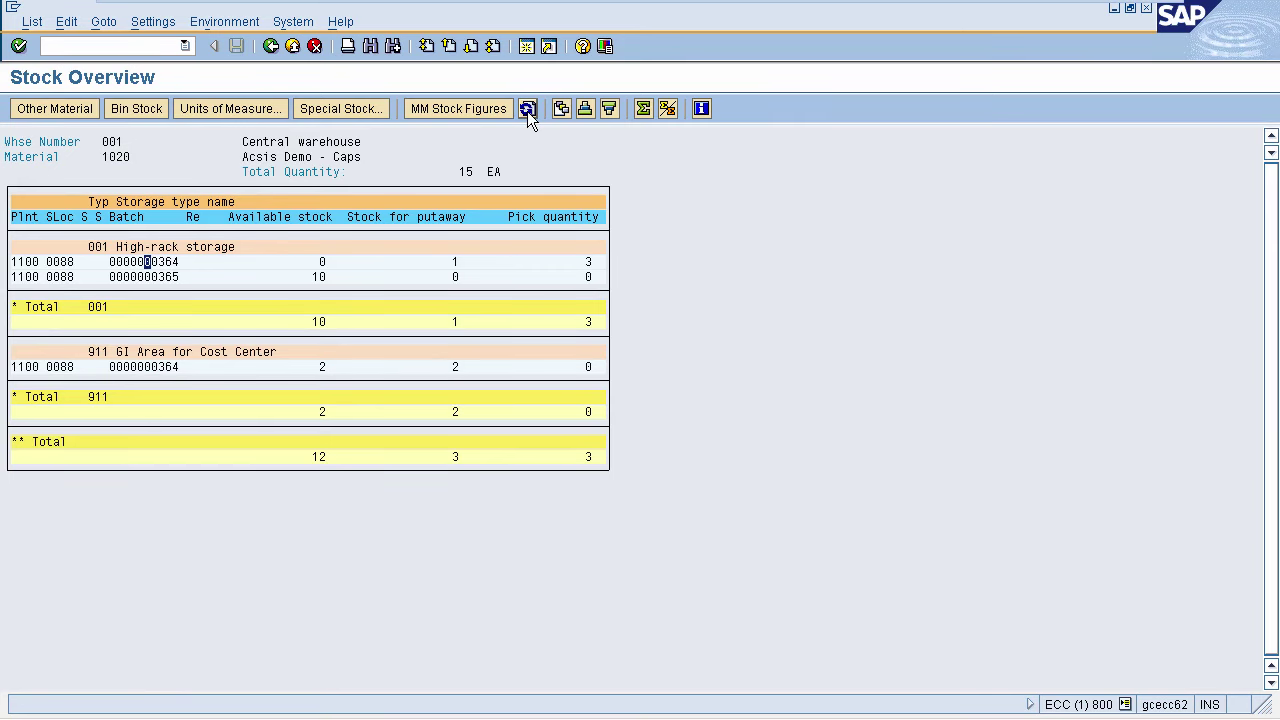
click(527, 111)
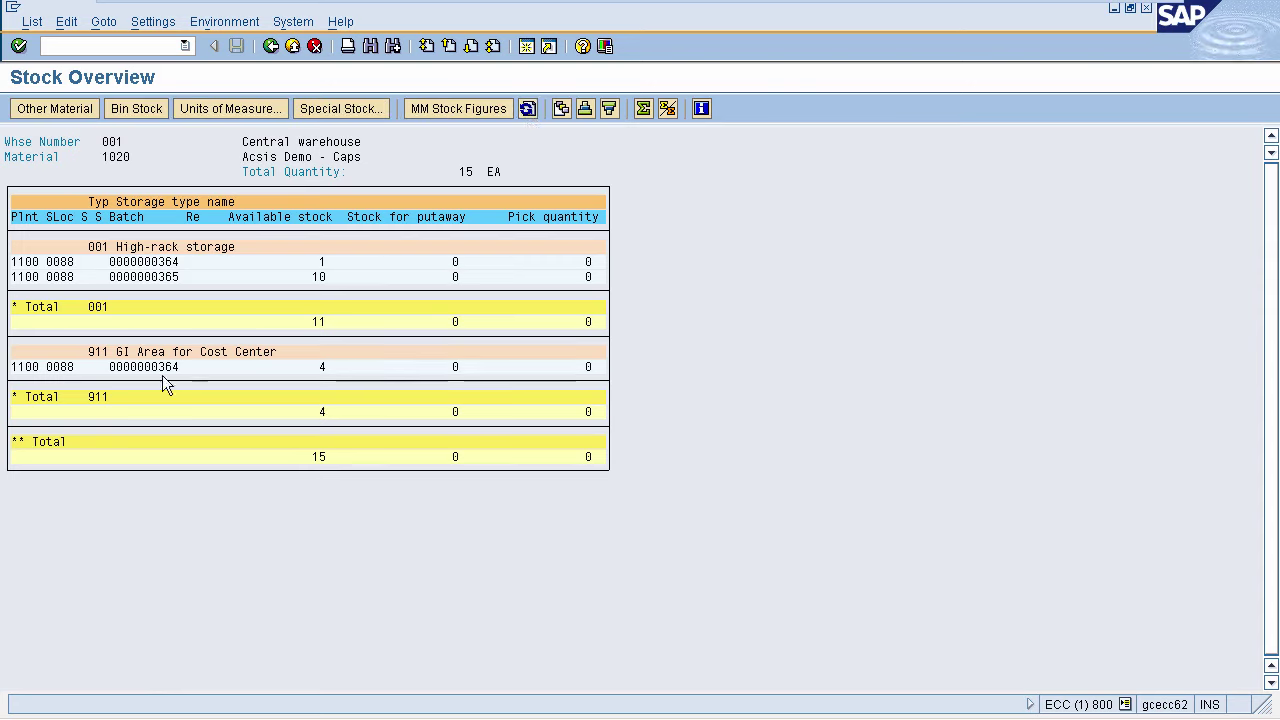
click(323, 367)
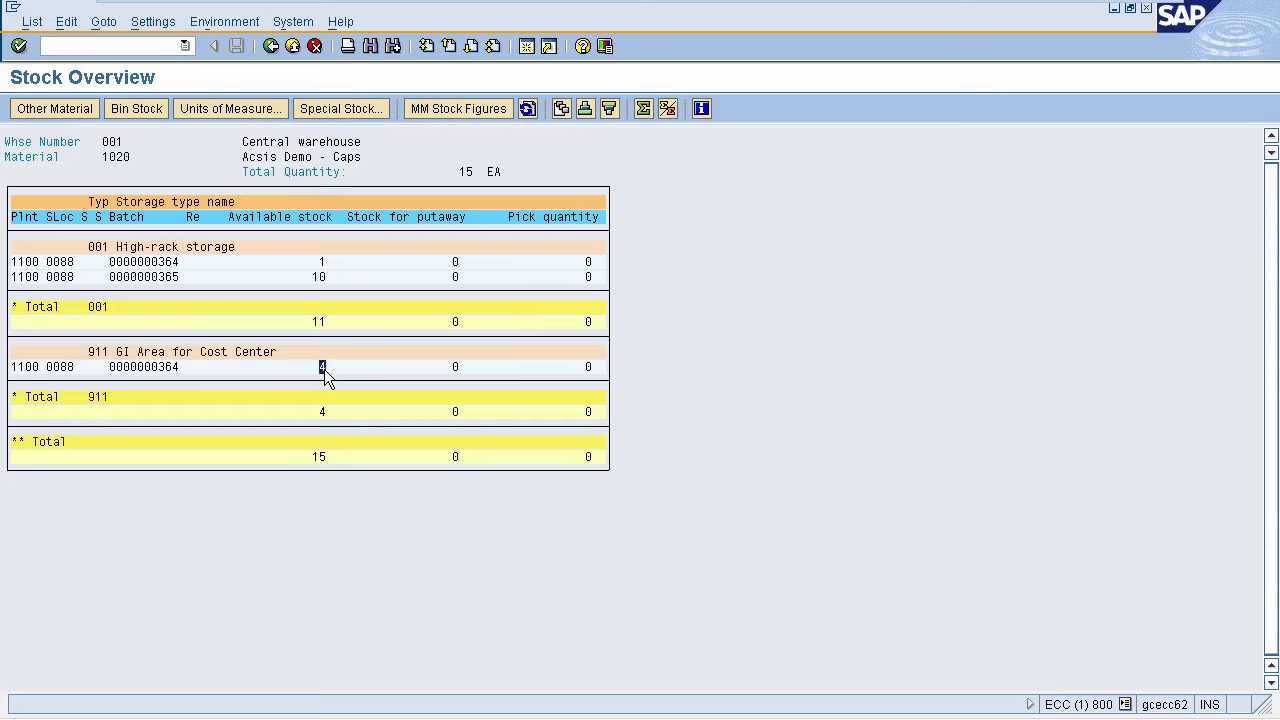
click(455, 367)
click(589, 261)
click(155, 369)
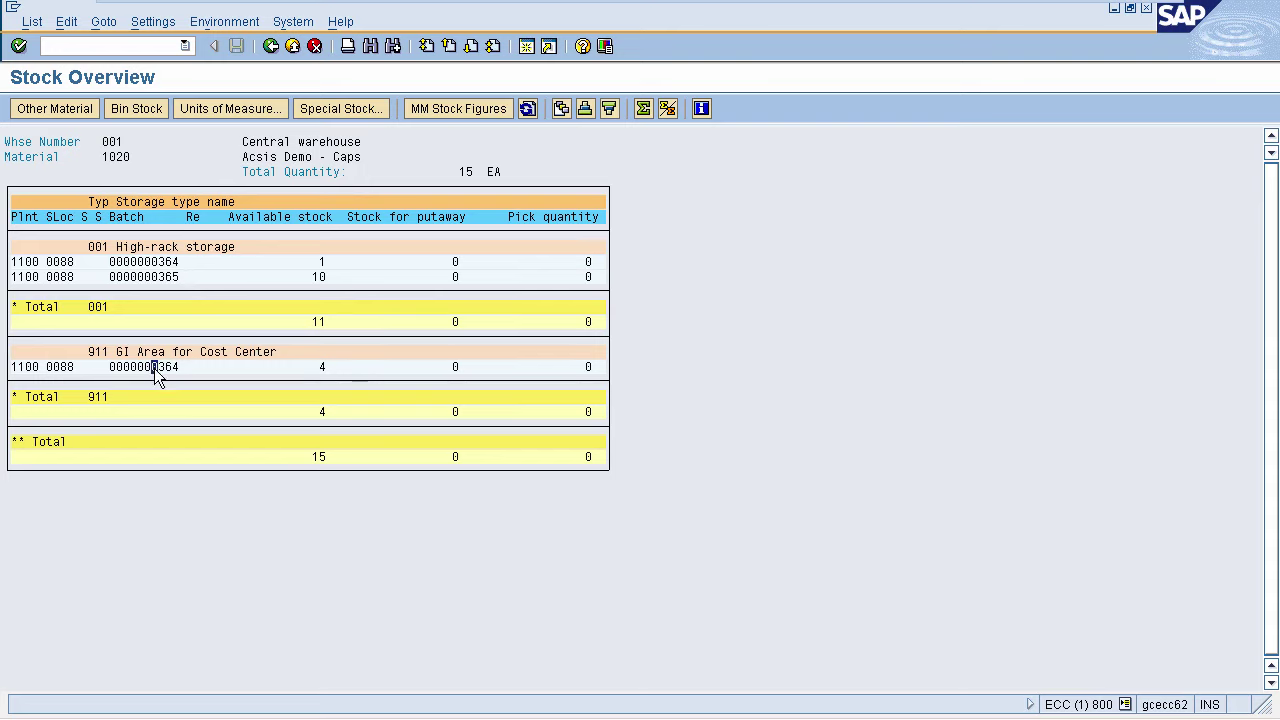